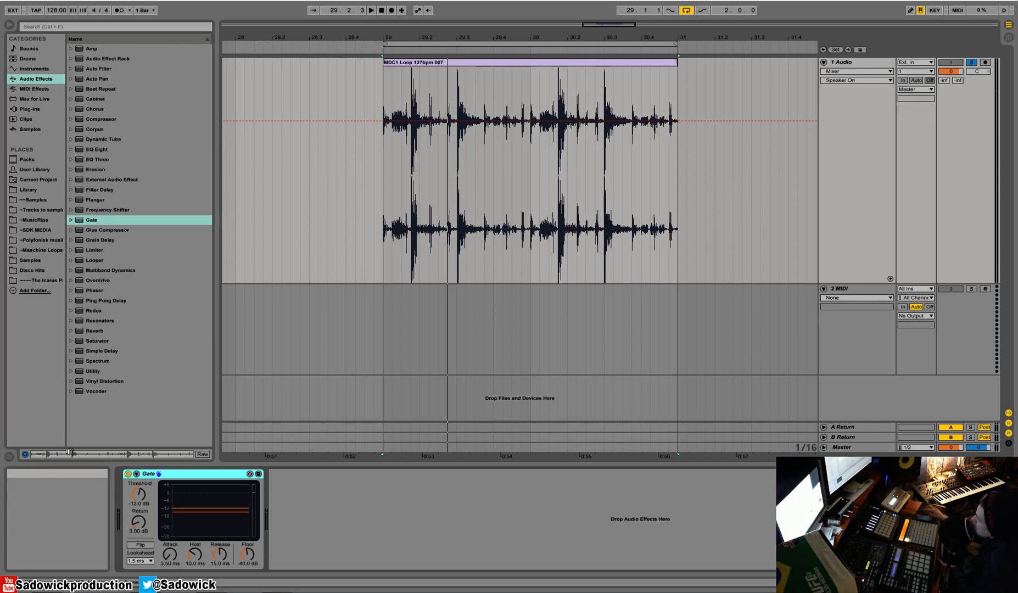
Step: Select the drum loop clip and audition it through the Gate
click(128, 473)
click(538, 64)
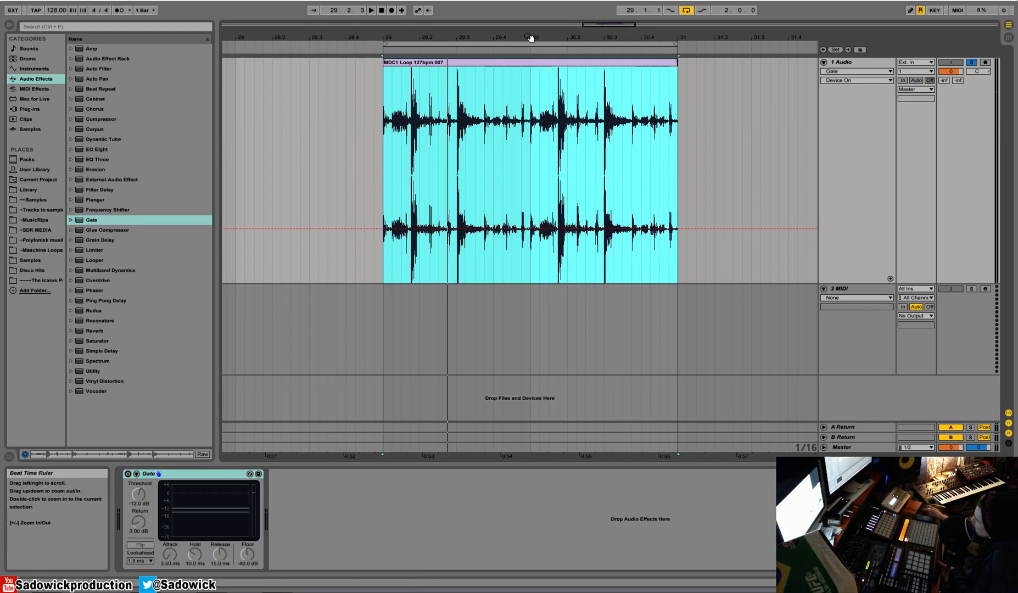
key(space)
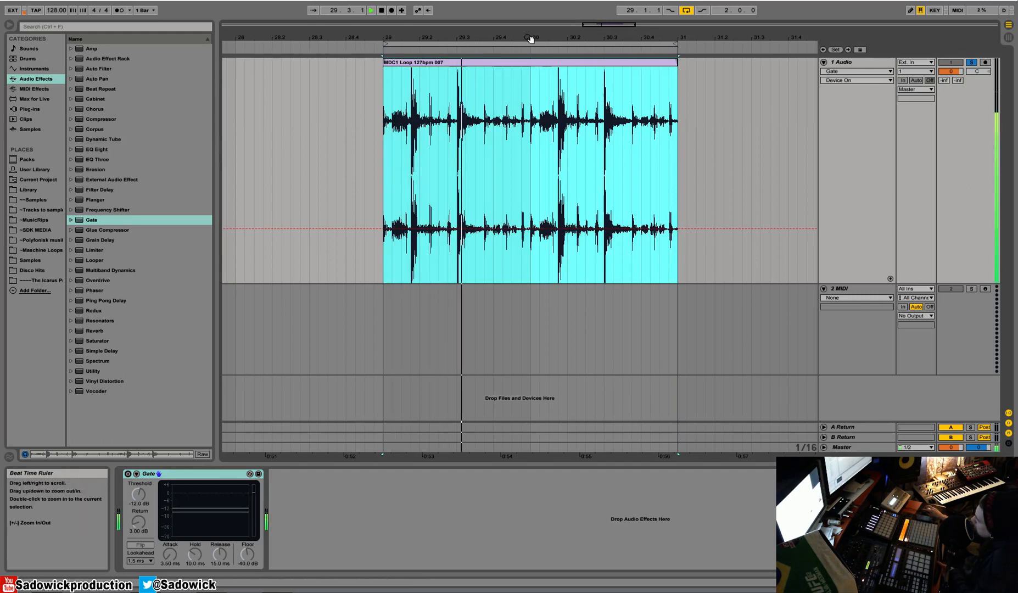
key(space)
Step: Zoom into the loop's waveform and set the playback start just before the big drum hit
drag(460, 38, 461, 91)
drag(436, 103, 445, 126)
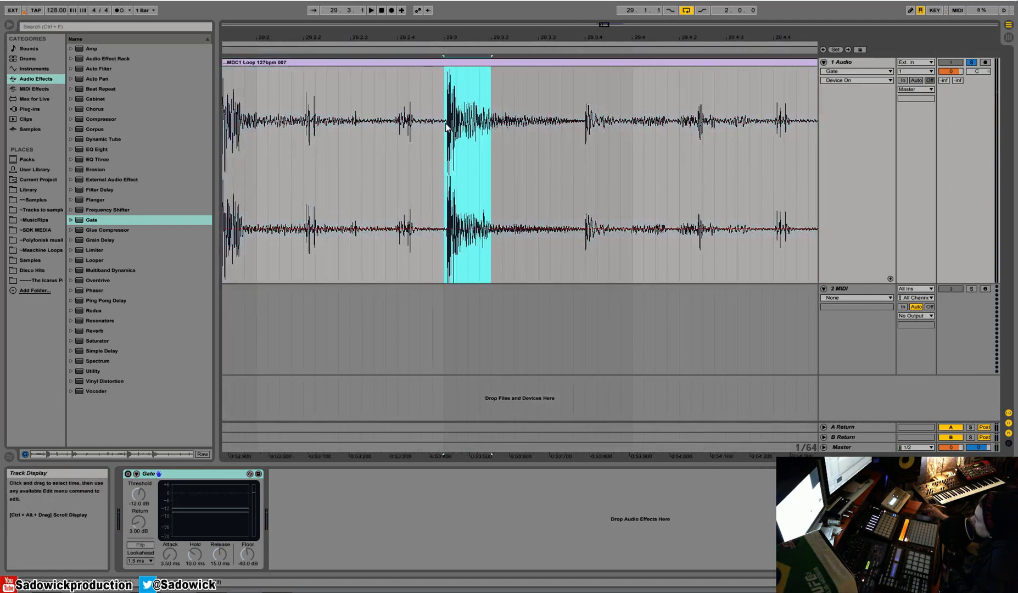
drag(306, 144, 405, 152)
click(421, 127)
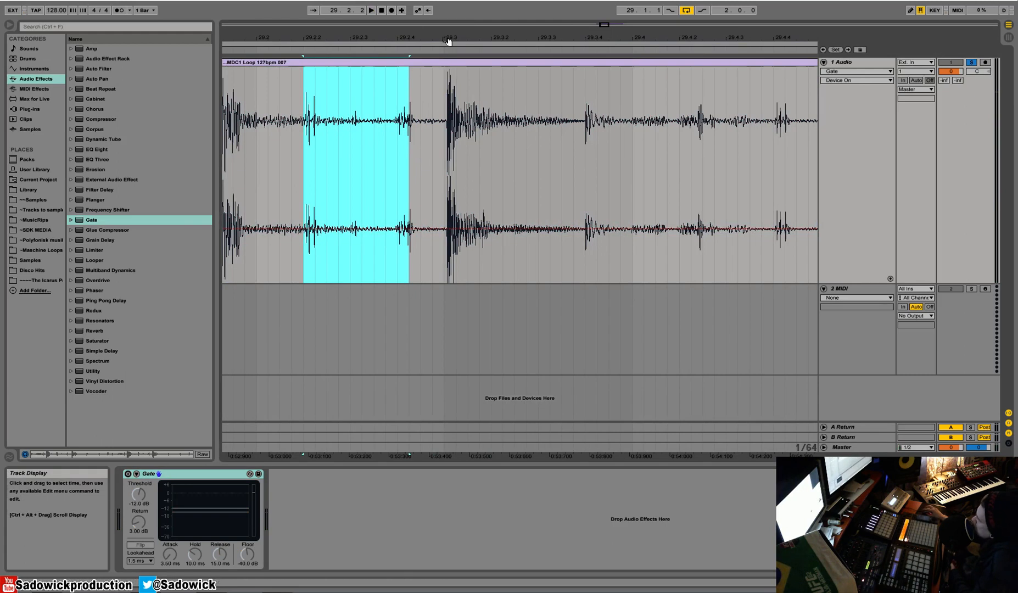
click(441, 98)
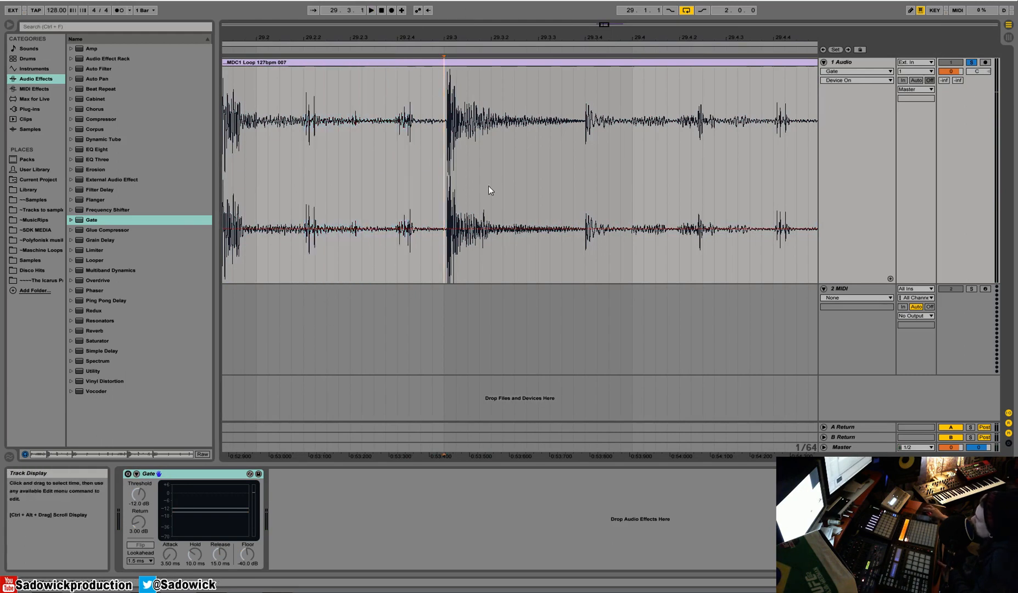
Step: Set the Gate threshold to -10.5 dB while auditioning the loop
drag(139, 494, 139, 502)
key(space)
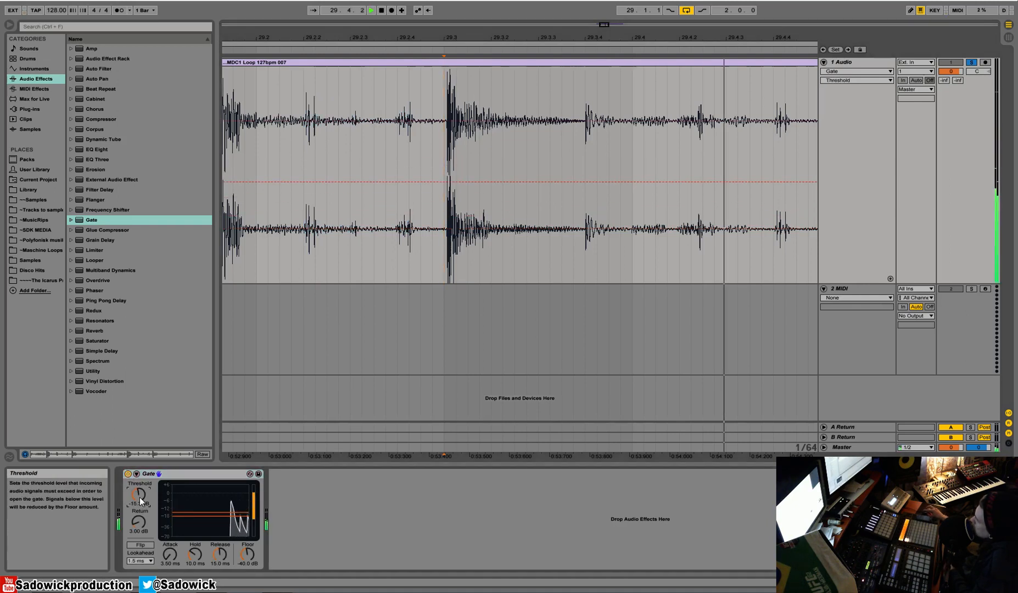
drag(137, 497, 138, 488)
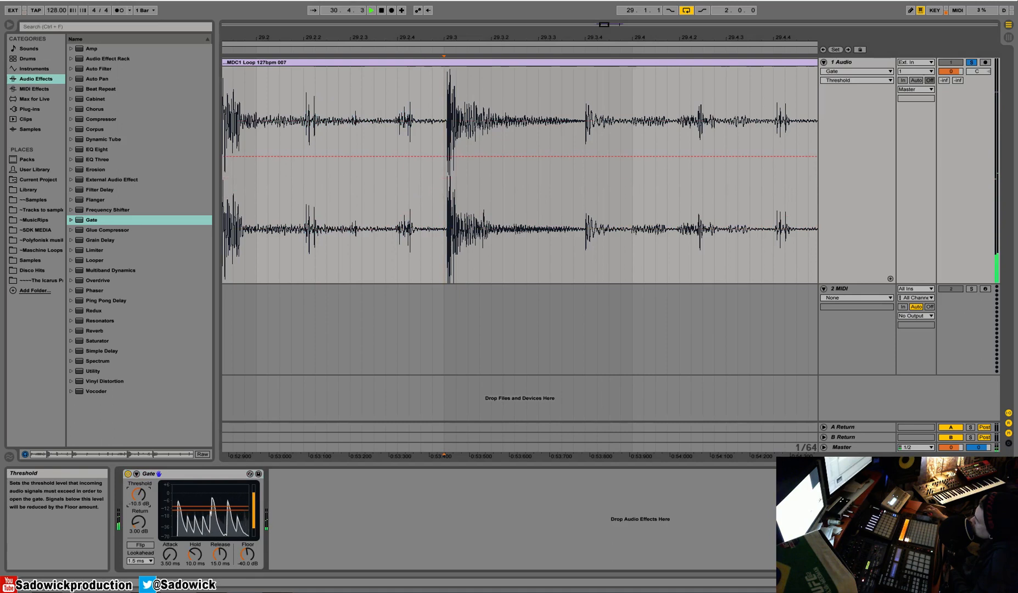
key(space)
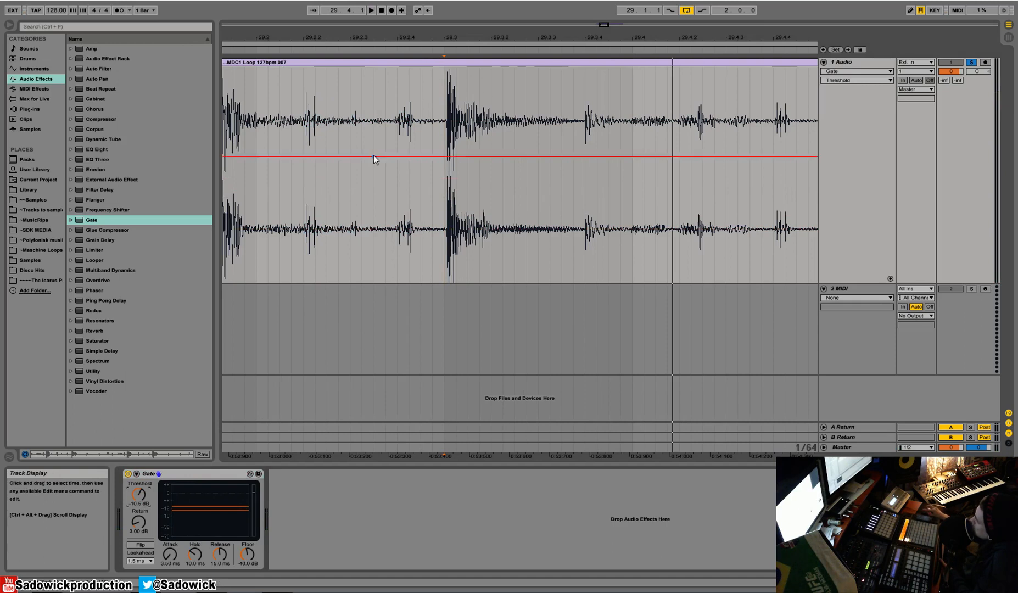
Step: Play the loop and bypass, then re-enable, the Gate to compare the sound
key(space)
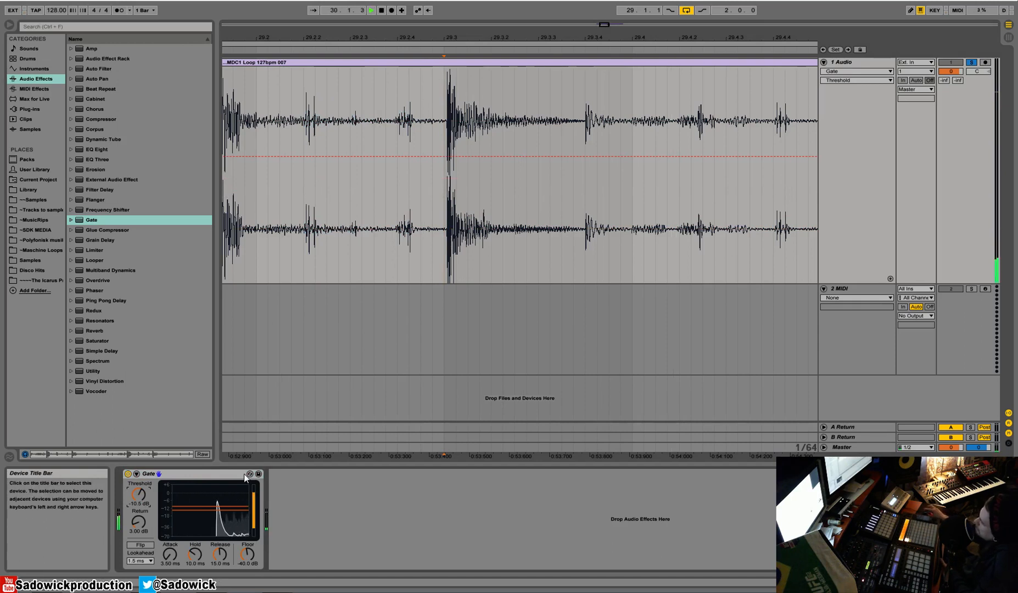
click(128, 474)
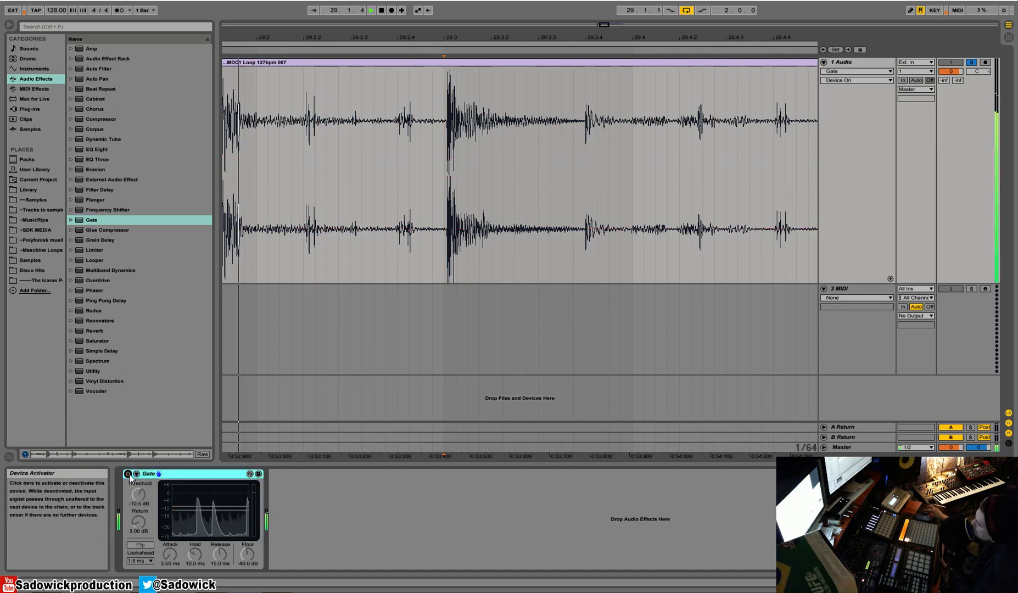
click(129, 474)
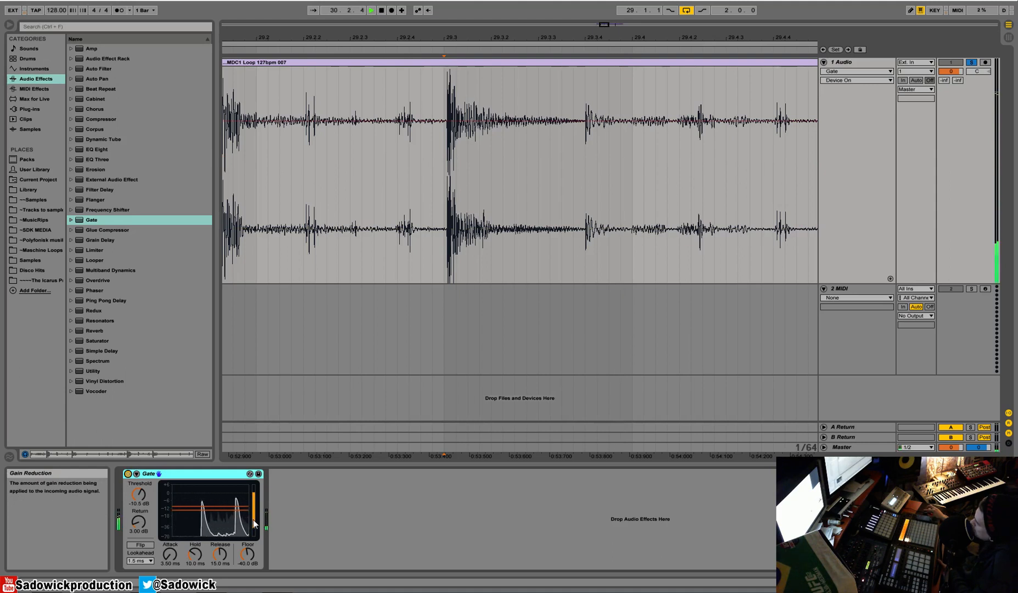
Step: Adjust the Gate attack time while auditioning the loop, settling on 47.6 ms
click(170, 554)
drag(174, 559, 173, 586)
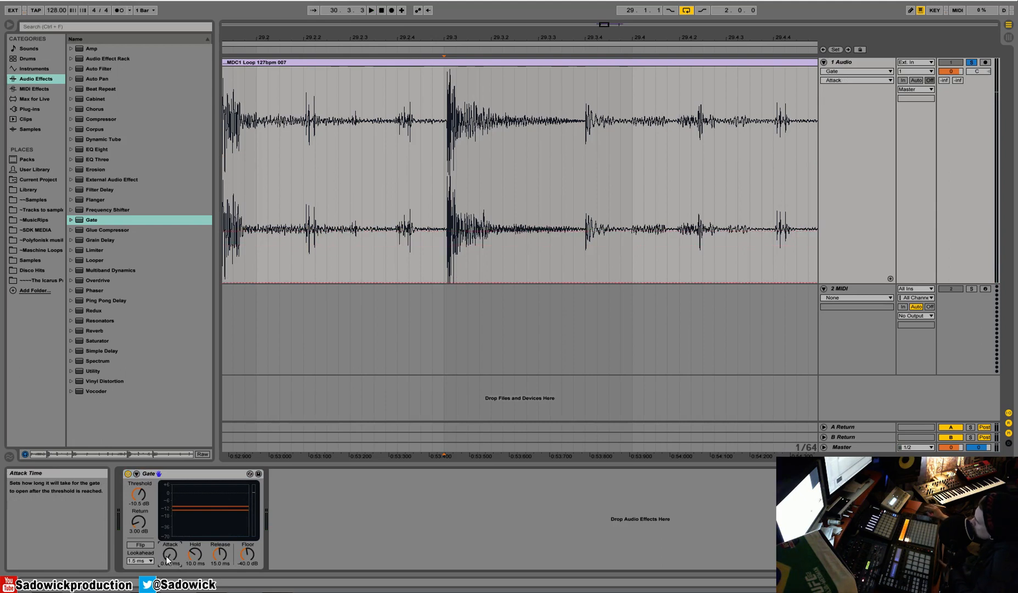
key(space)
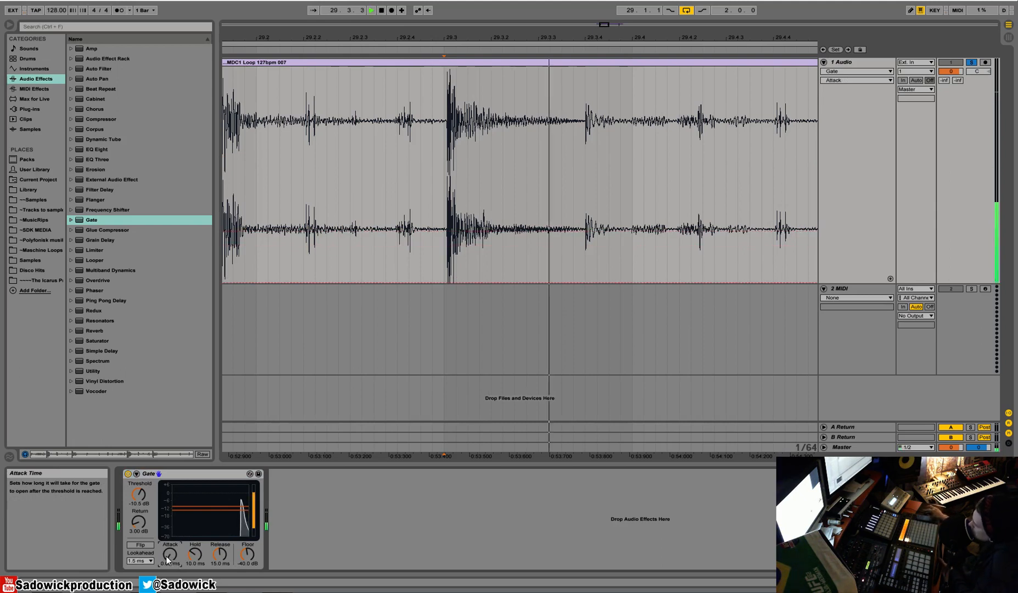
mouse_move(167, 560)
mouse_down()
mouse_move(167, 527)
mouse_move(167, 564)
mouse_up()
key(space)
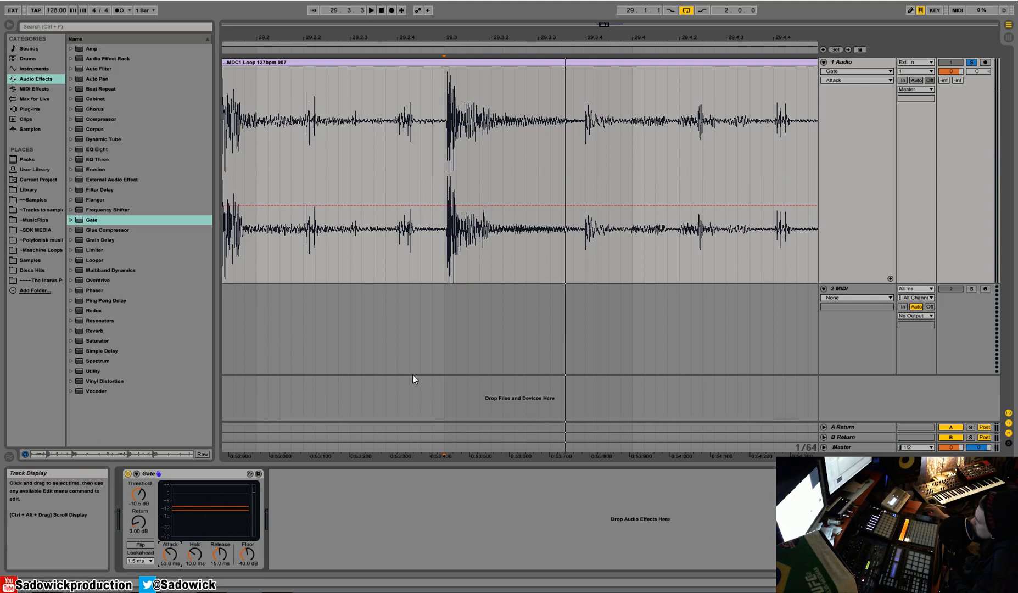
mouse_move(169, 559)
mouse_down()
mouse_move(169, 573)
mouse_move(169, 563)
mouse_up()
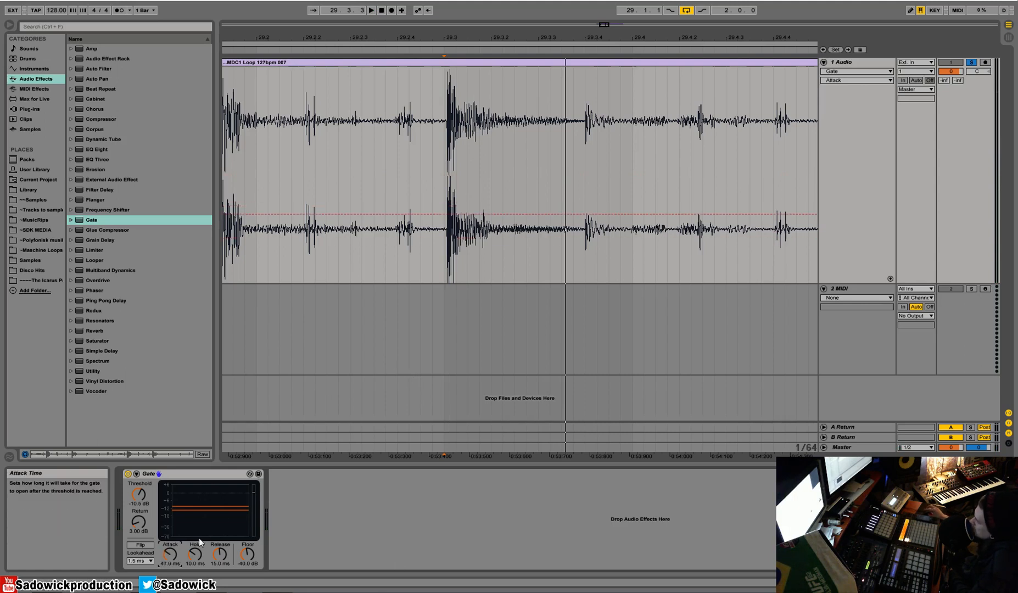
Step: Replace the Gate on the audio track with a Utility device
right_click(191, 476)
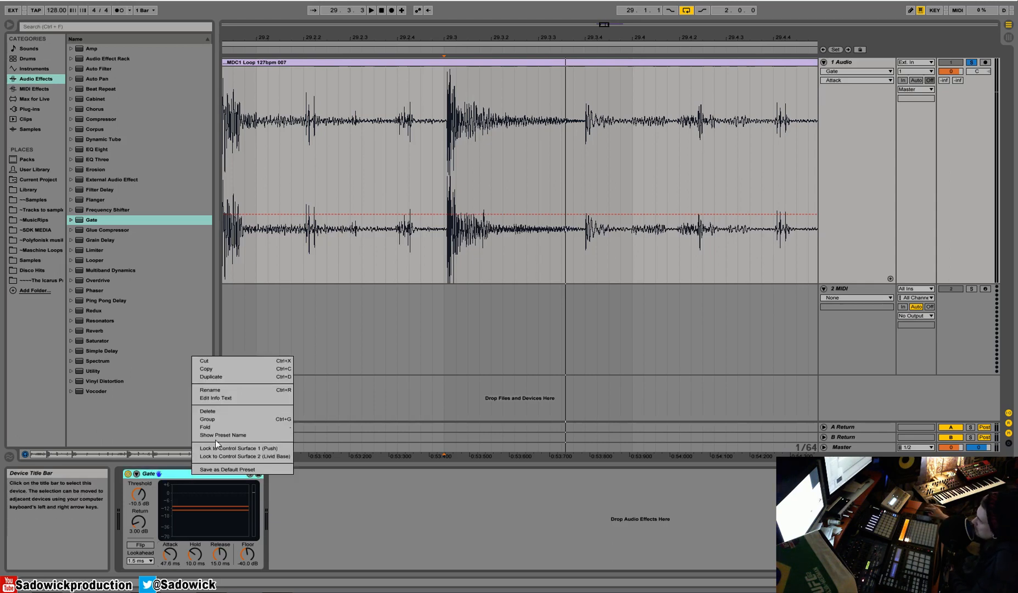
click(230, 360)
drag(91, 372, 287, 498)
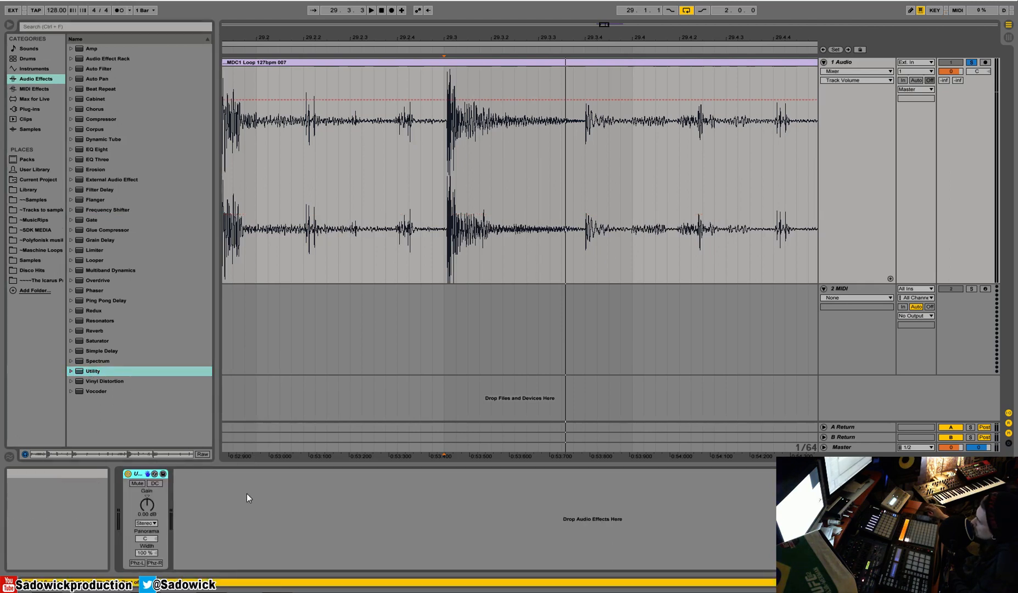
Step: Try boosting and cutting the Utility gain, returning it to 0.00 dB
drag(147, 504, 147, 476)
click(147, 497)
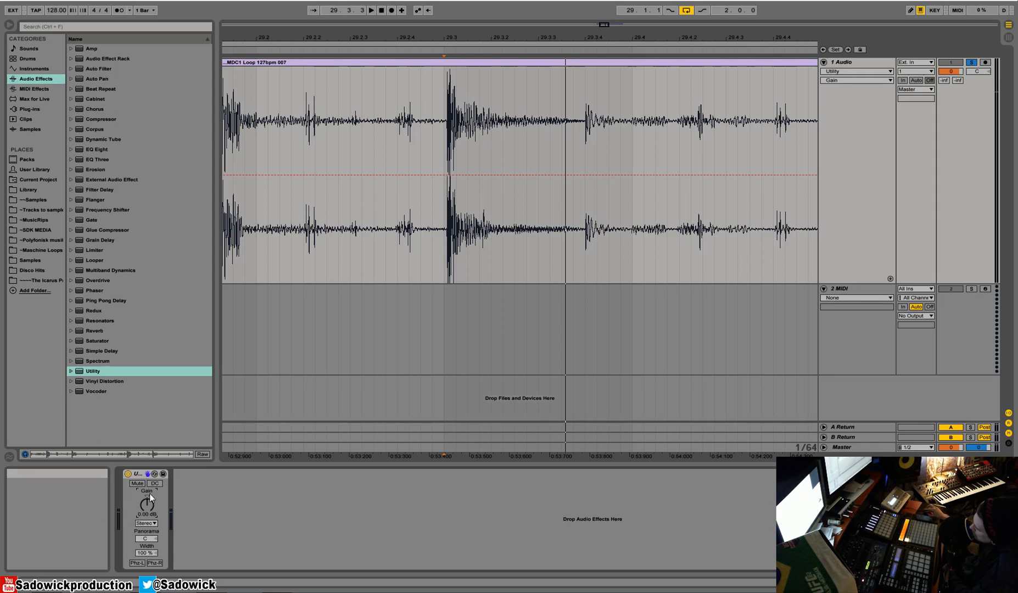
drag(147, 504, 147, 519)
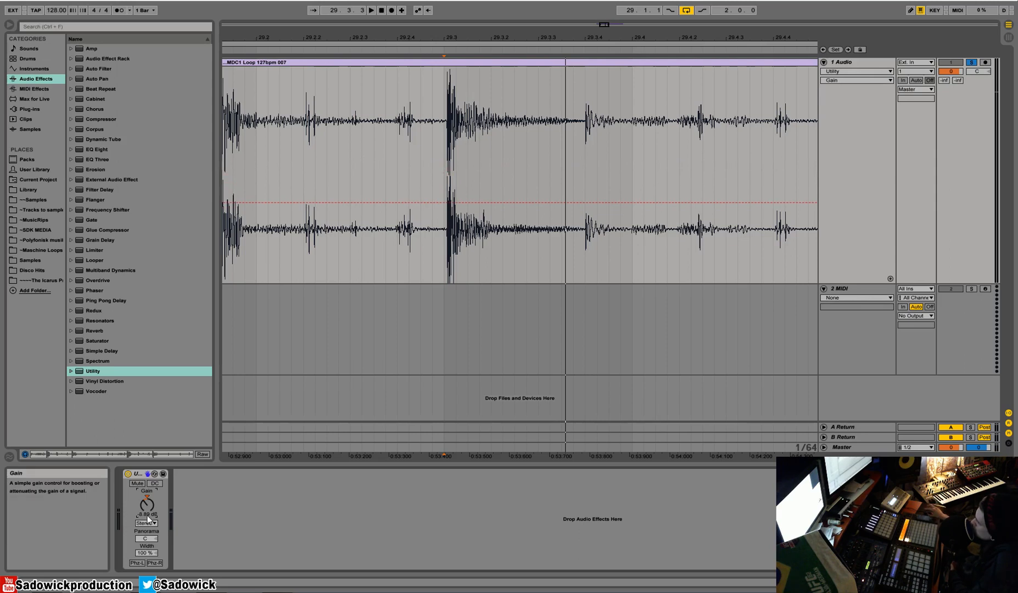
click(147, 497)
click(137, 484)
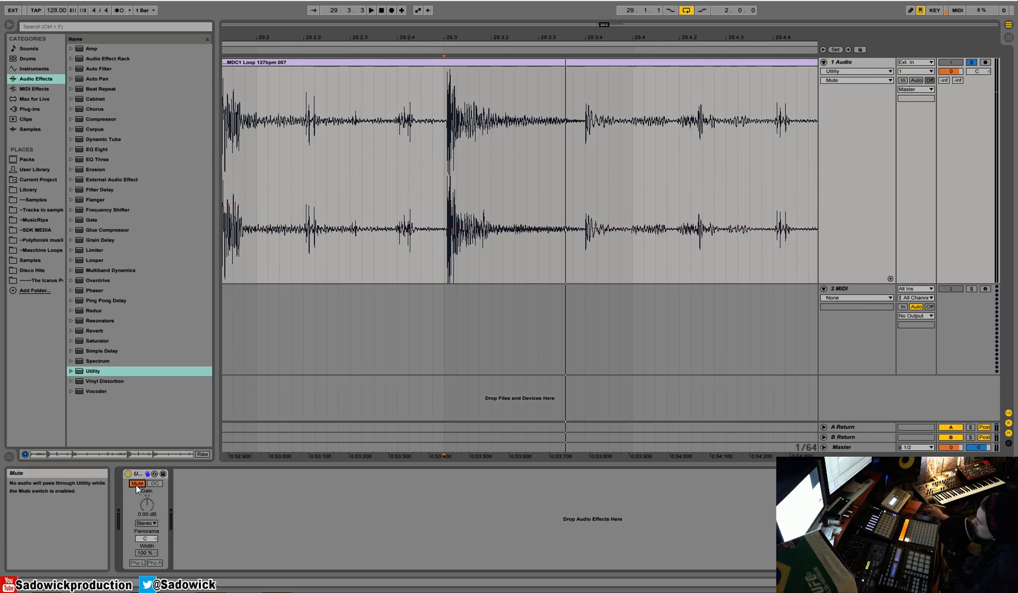
Step: Switch the Utility channel mode to Left and play the whole loop
click(147, 524)
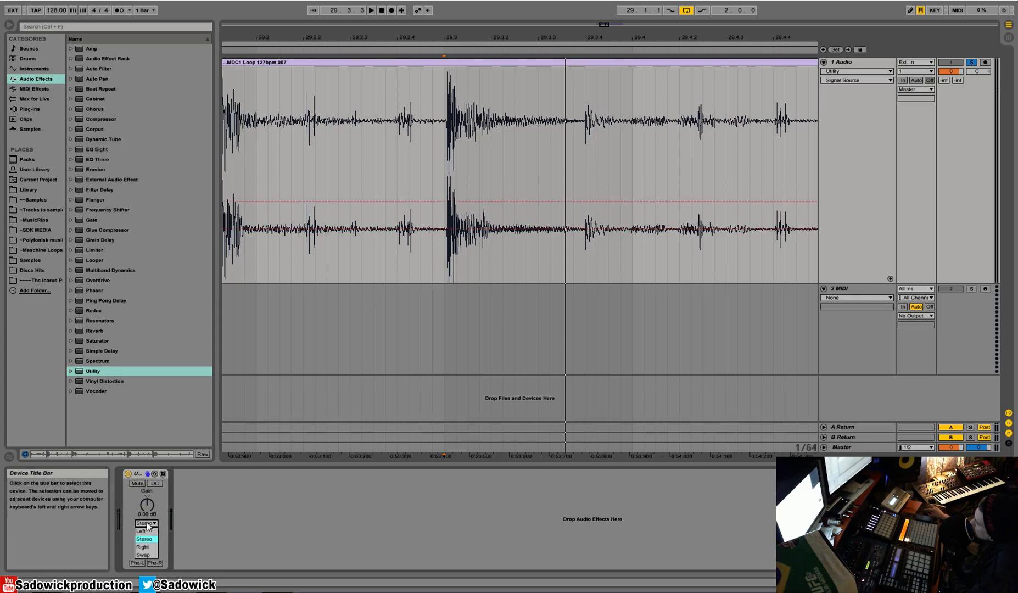
click(152, 533)
drag(571, 30, 470, 12)
click(460, 64)
key(space)
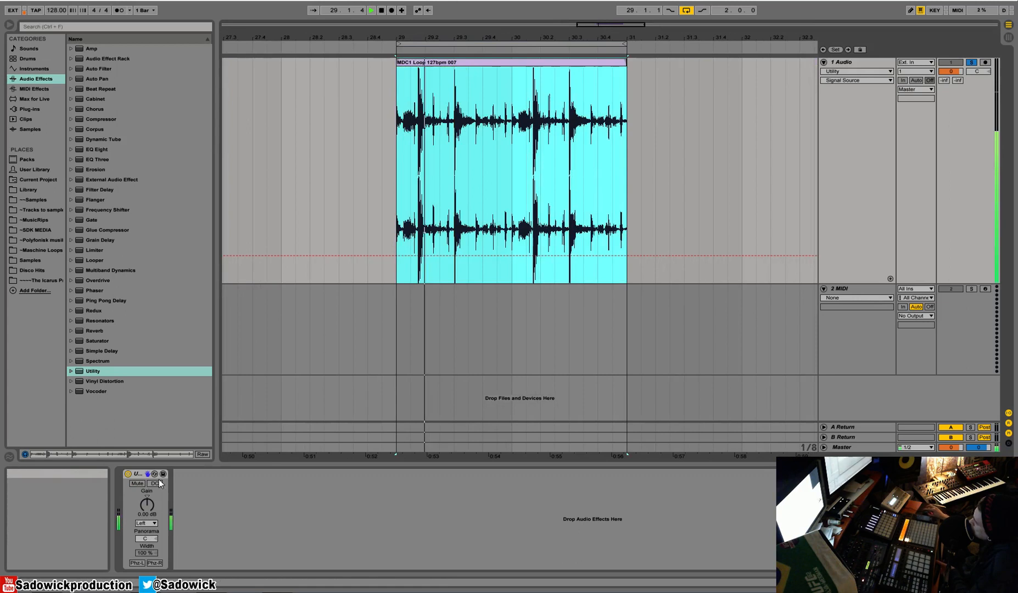
key(space)
Step: Switch the Utility channel mode to Stereo, then to Right, and play the loop
click(147, 523)
click(149, 548)
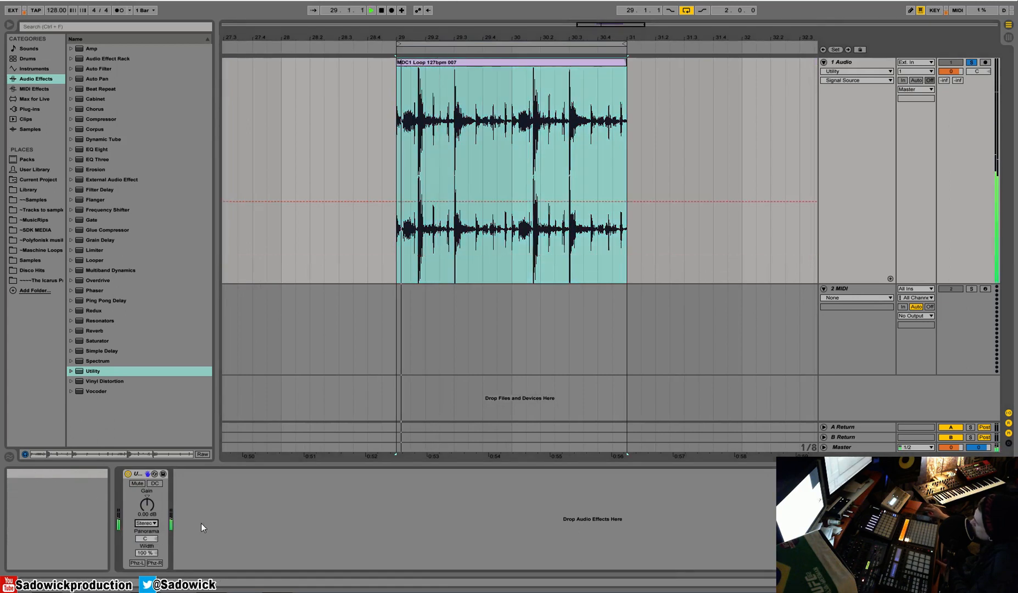
click(147, 524)
click(148, 548)
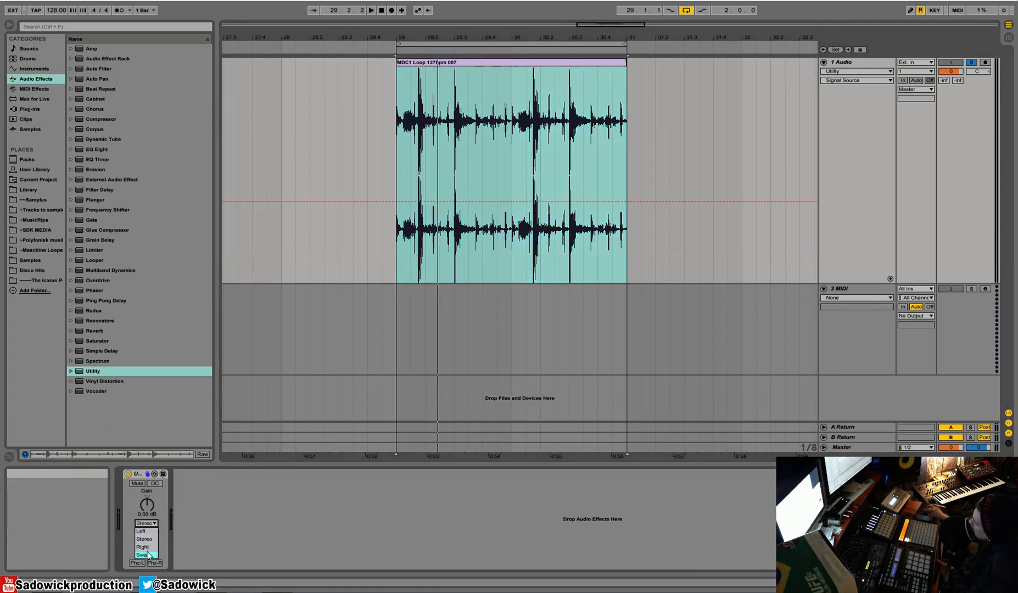
key(space)
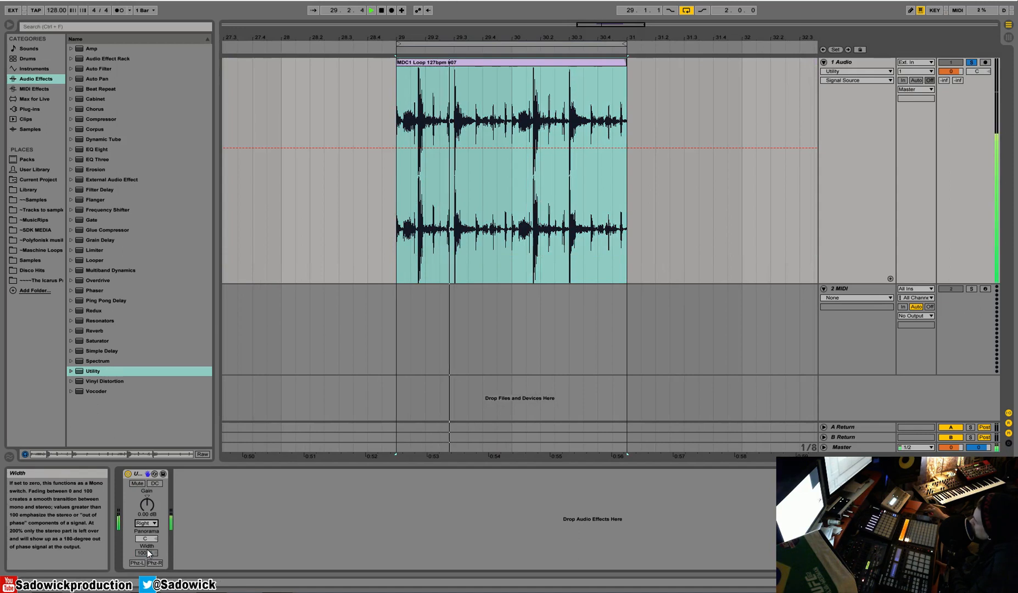
Step: Set the Utility channel mode to Swap, then back to Stereo
click(147, 524)
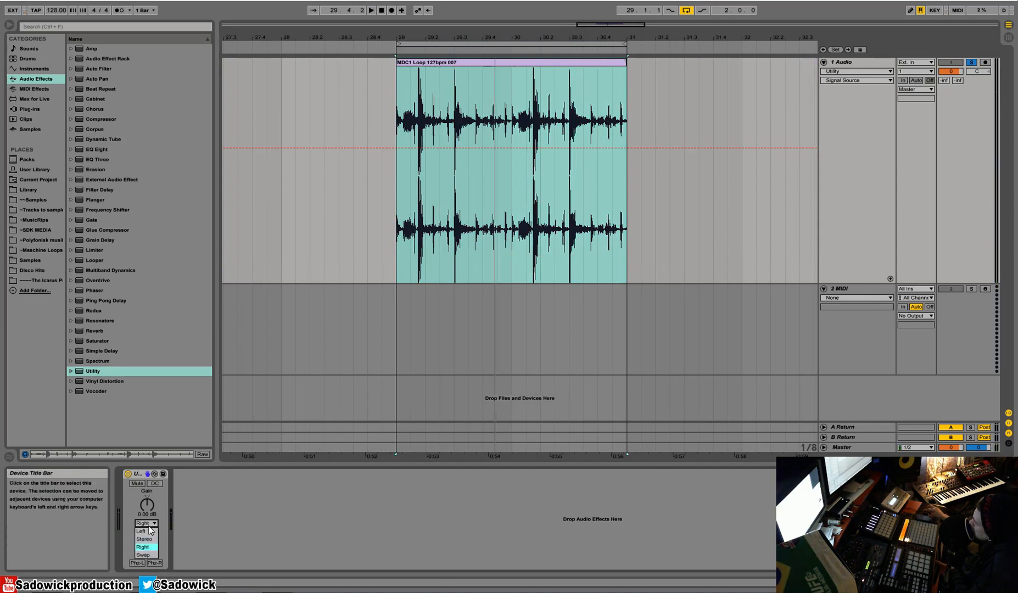
click(147, 556)
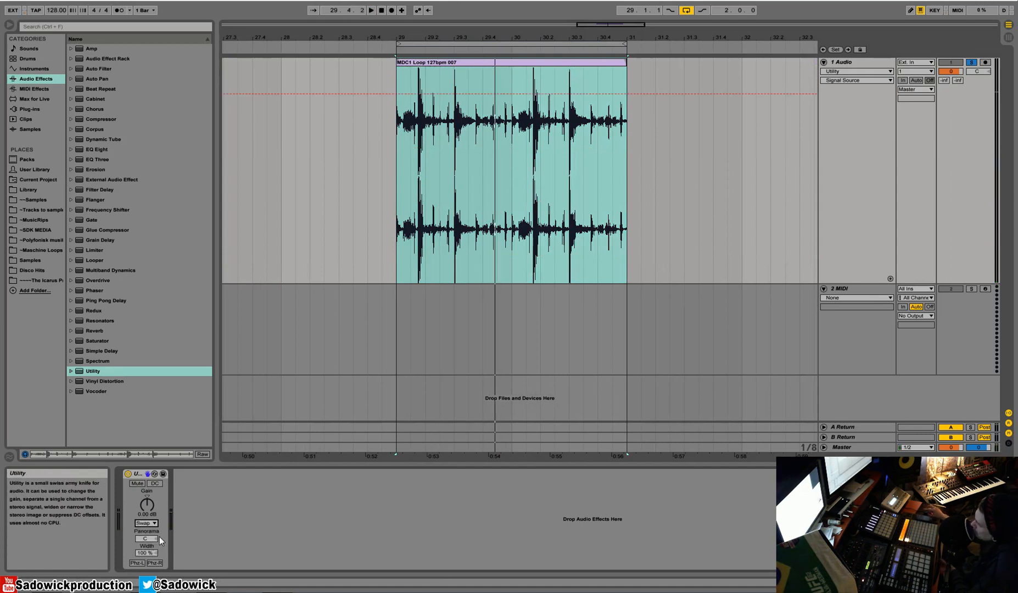
click(146, 523)
click(150, 540)
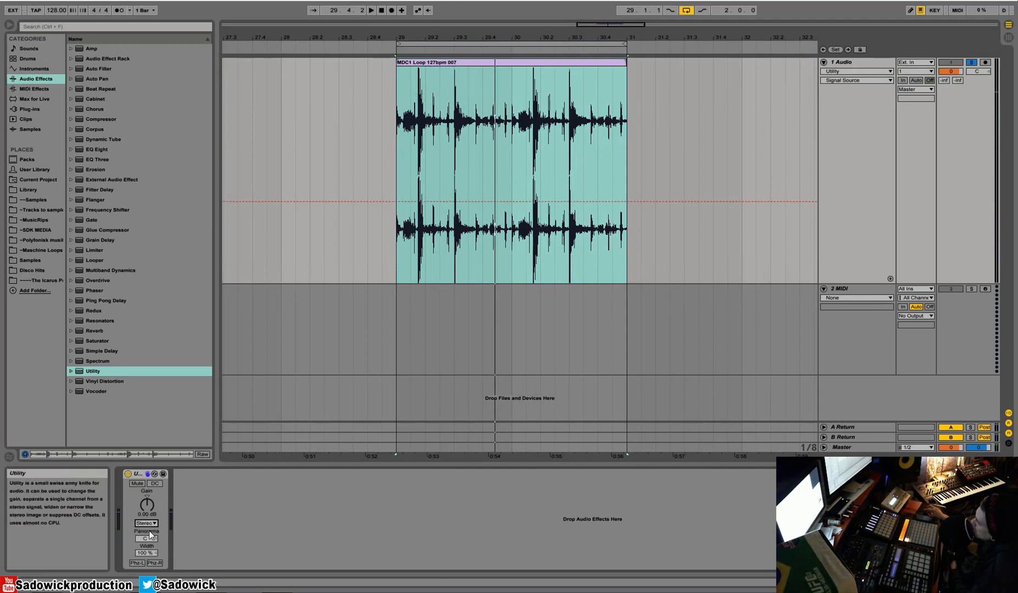
Step: Pan the Utility to 50R while the loop plays, then reset the panorama to centre
drag(150, 540, 150, 517)
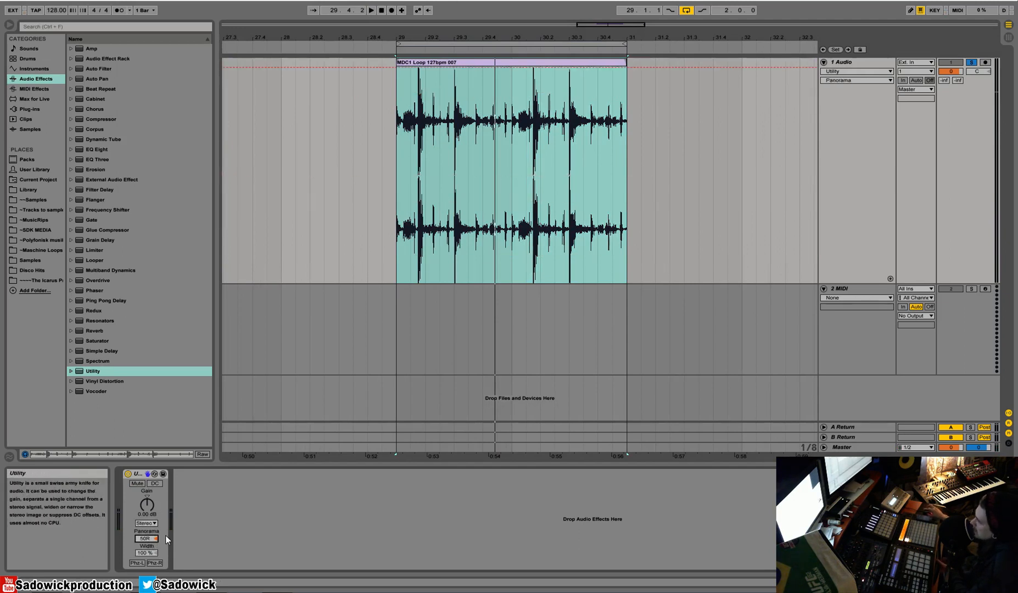
key(space)
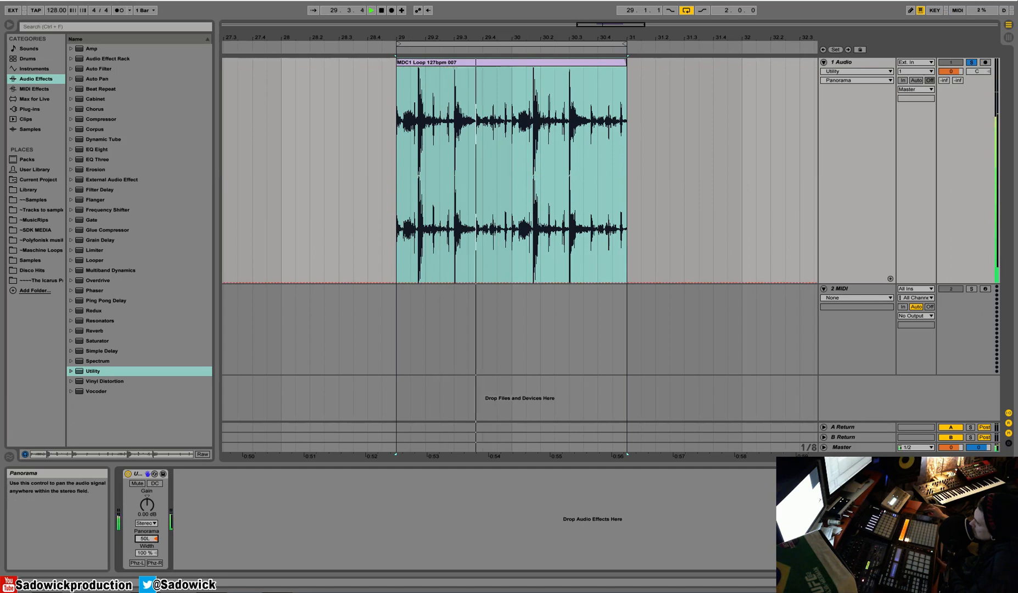
right_click(149, 539)
click(181, 504)
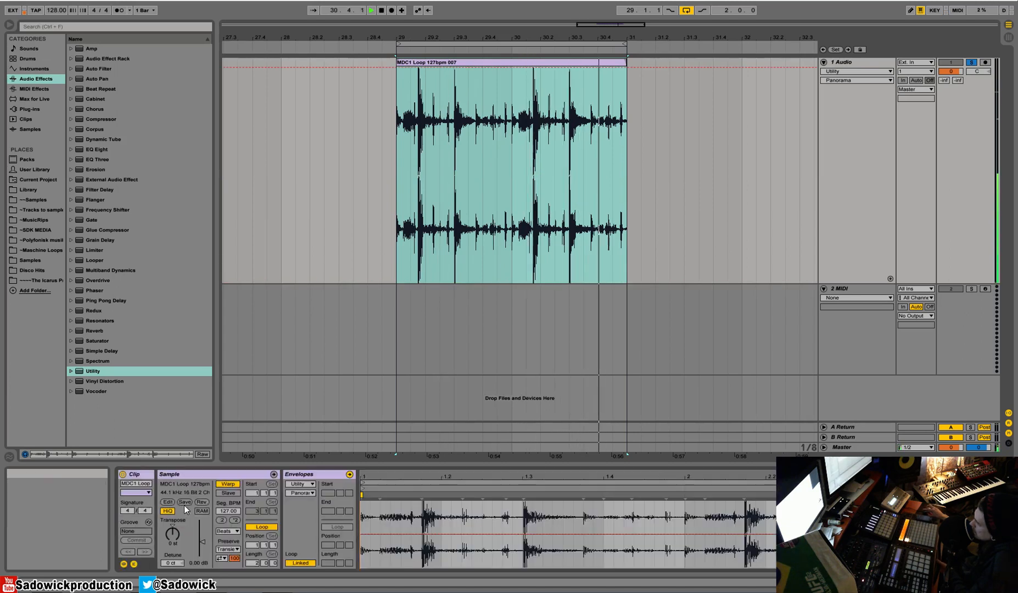
key(shift+Tab)
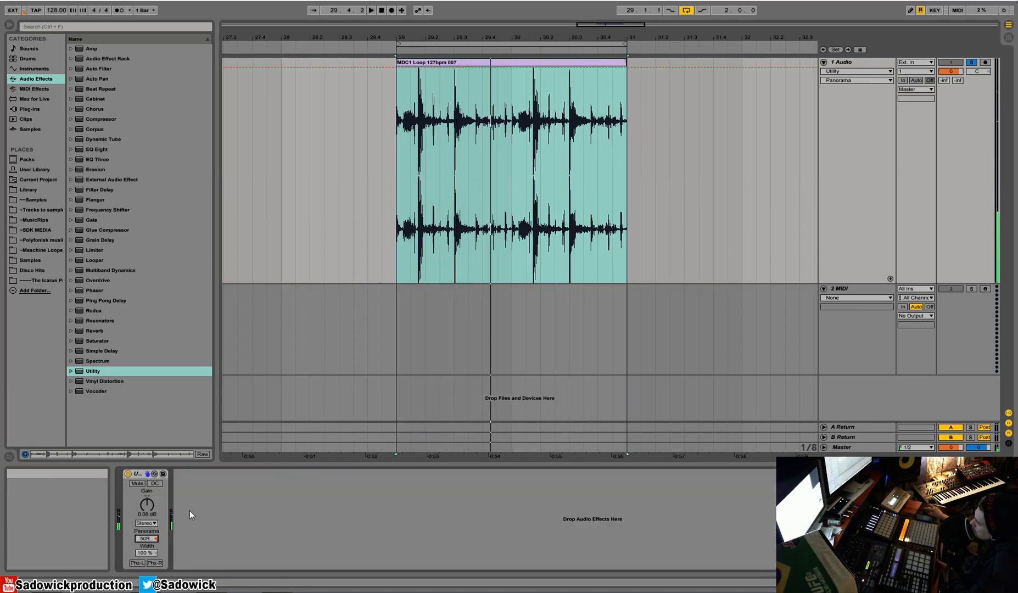
right_click(142, 540)
click(160, 566)
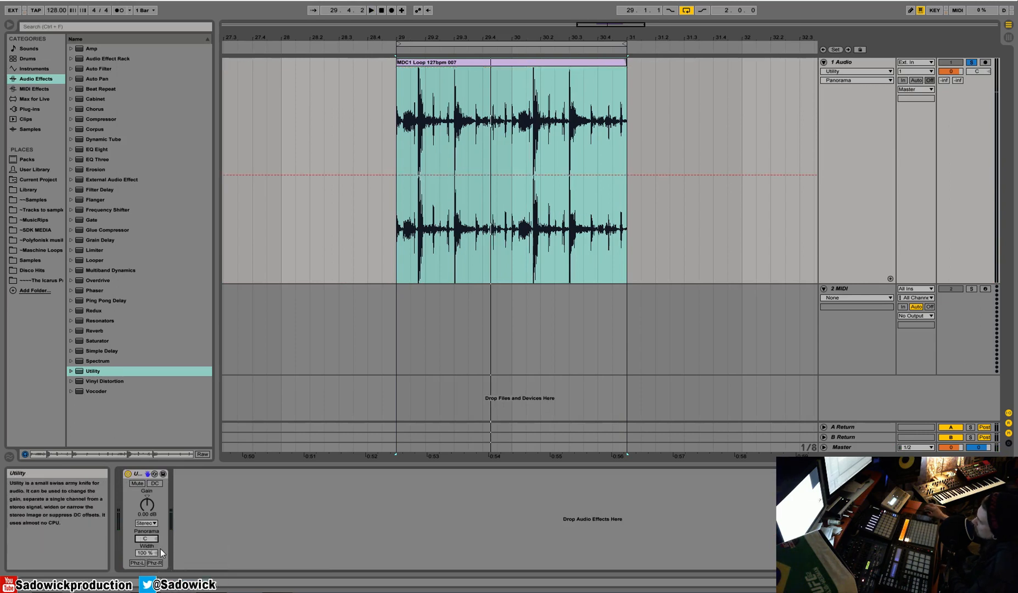
Step: Set the Utility width to 0.0% and play the loop in mono
drag(148, 558, 148, 588)
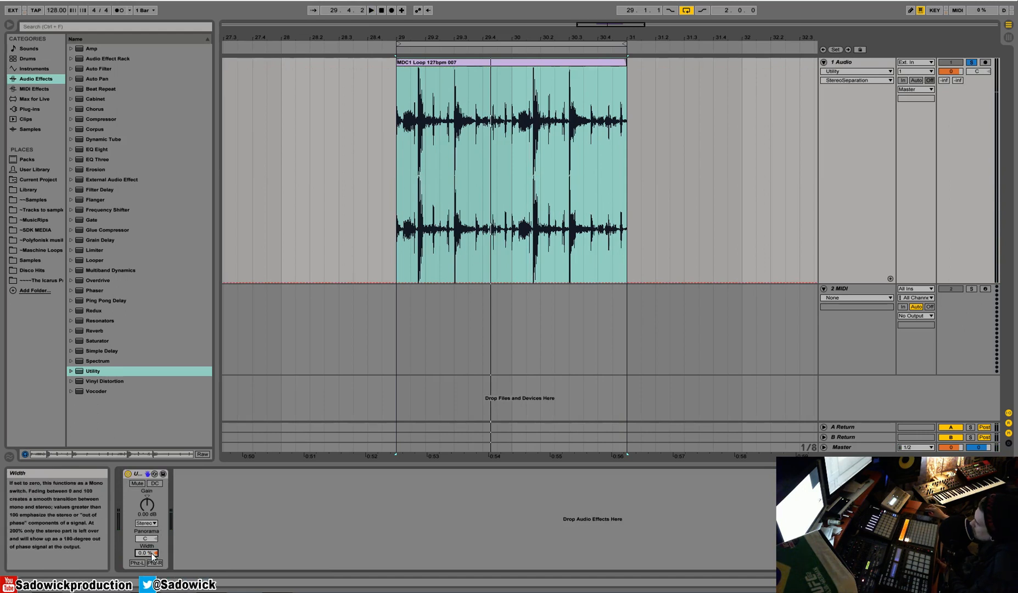
key(space)
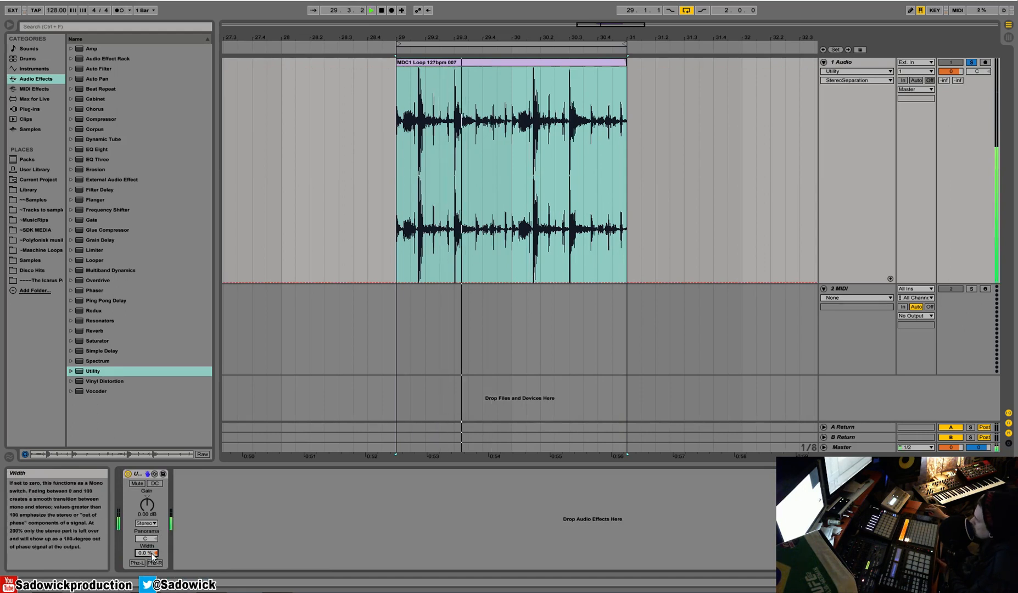
Step: Reset the Utility width to its default, widen it to 200% and stop playback
right_click(147, 555)
click(166, 529)
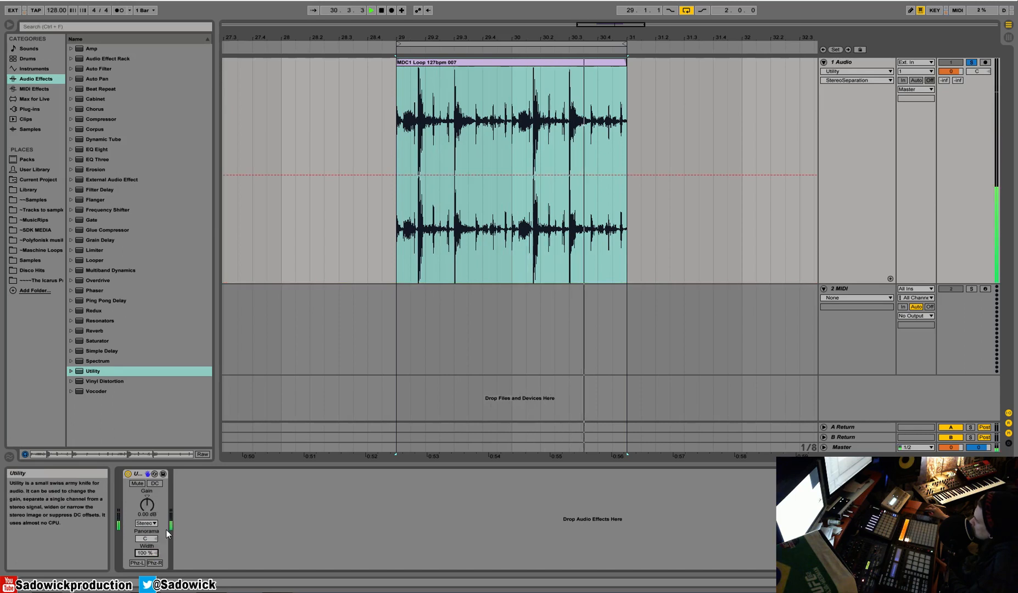
drag(146, 553, 146, 522)
key(space)
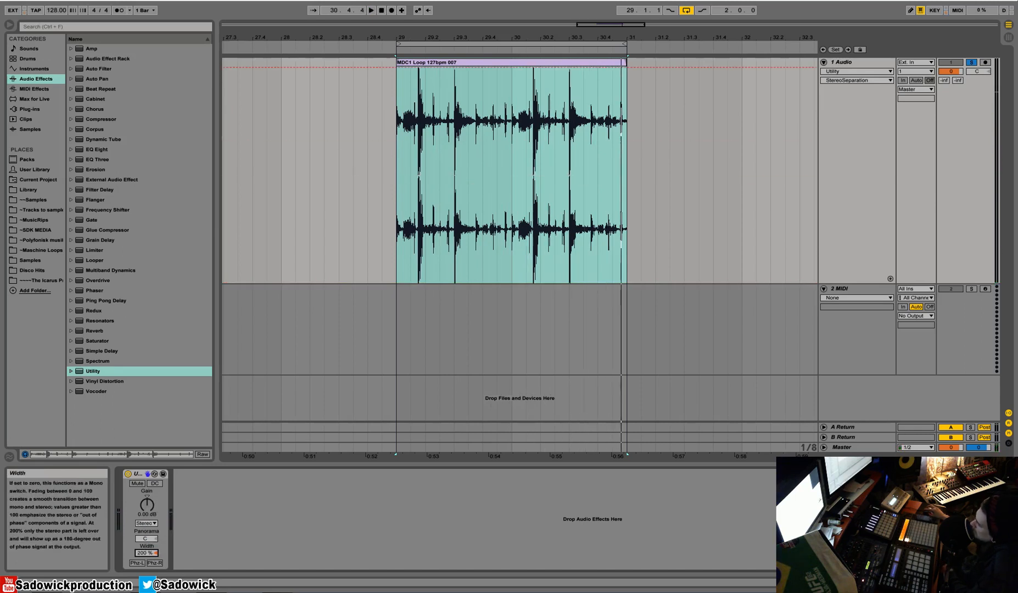
Step: Reset the Utility width once more, widen it to 200% again and play the loop
right_click(146, 553)
click(184, 523)
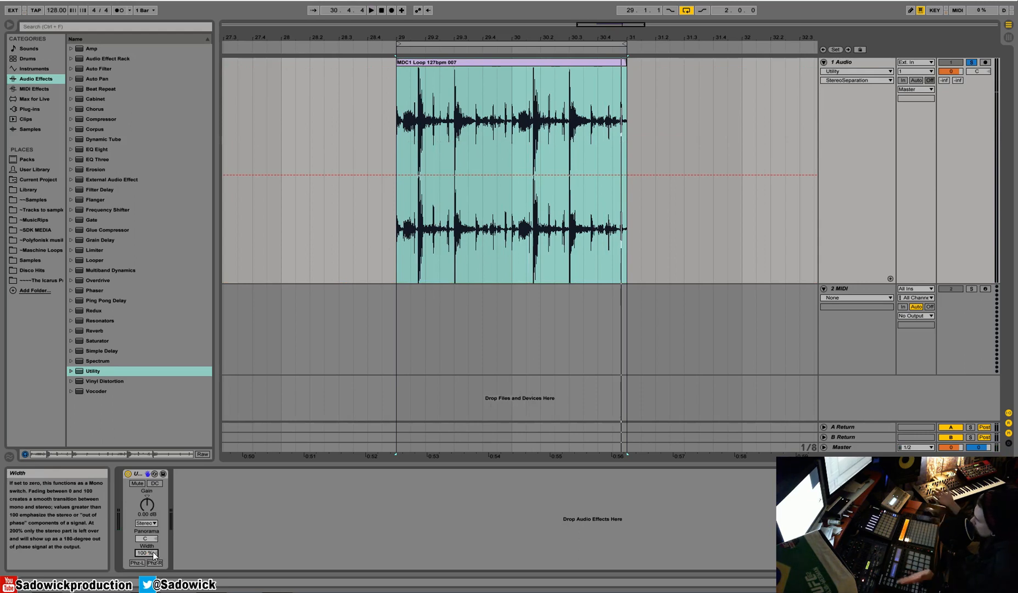
drag(153, 552, 155, 497)
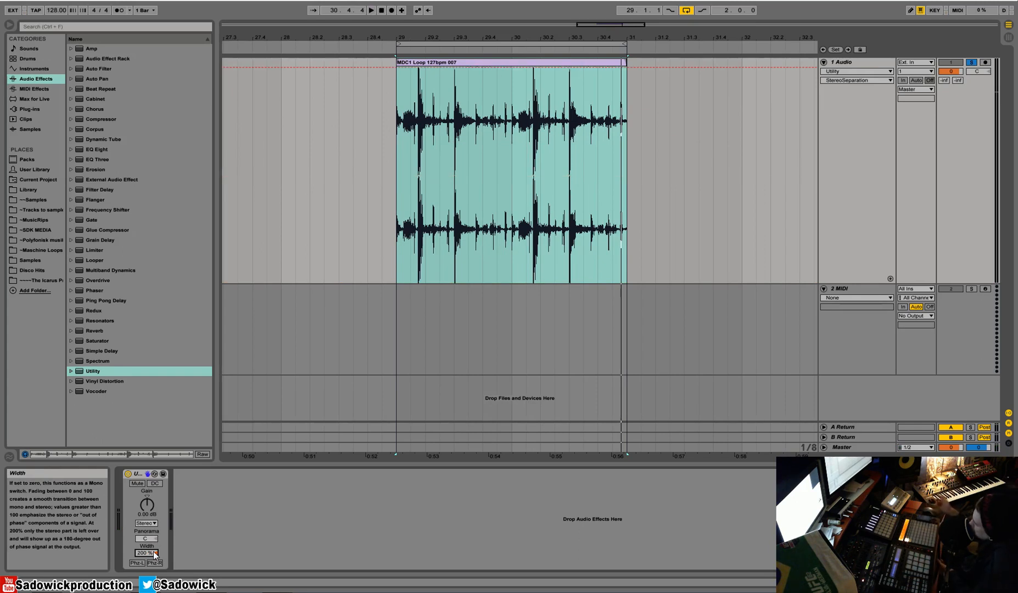
key(space)
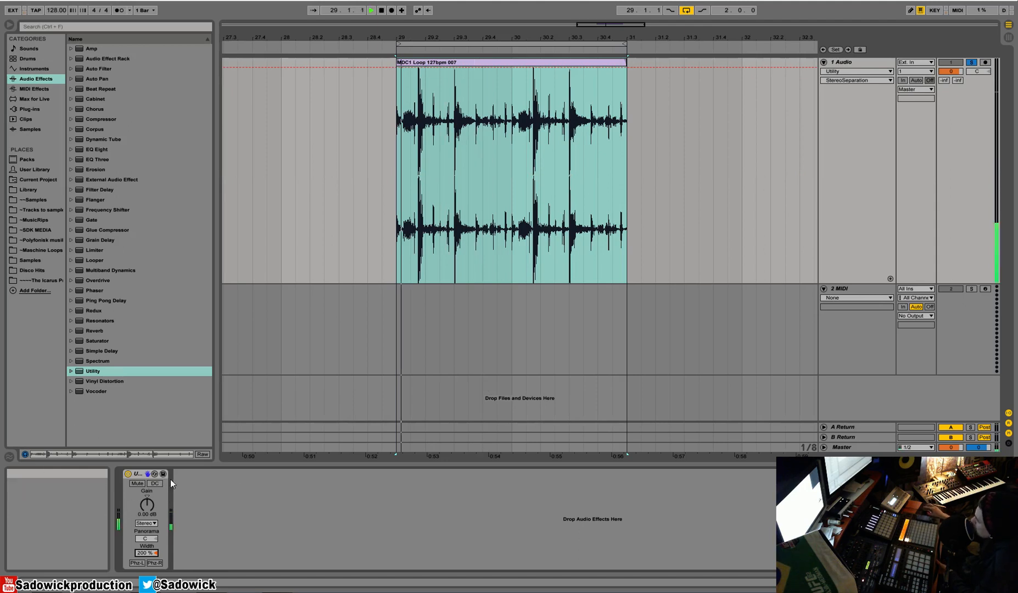
Step: Raise the Utility gain, then reset it to 0.00 dB
drag(146, 501, 147, 478)
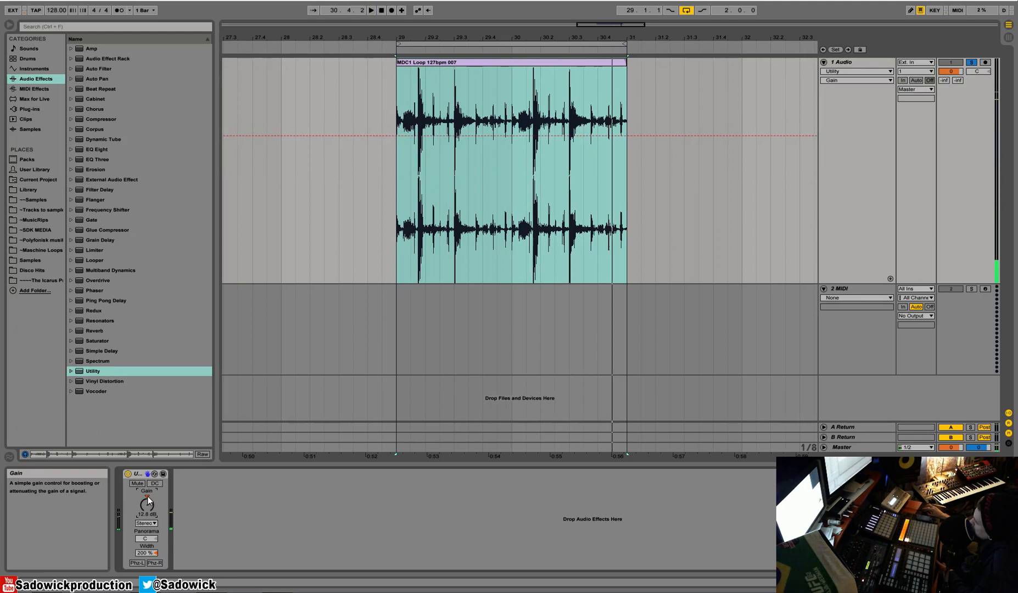
key(Delete)
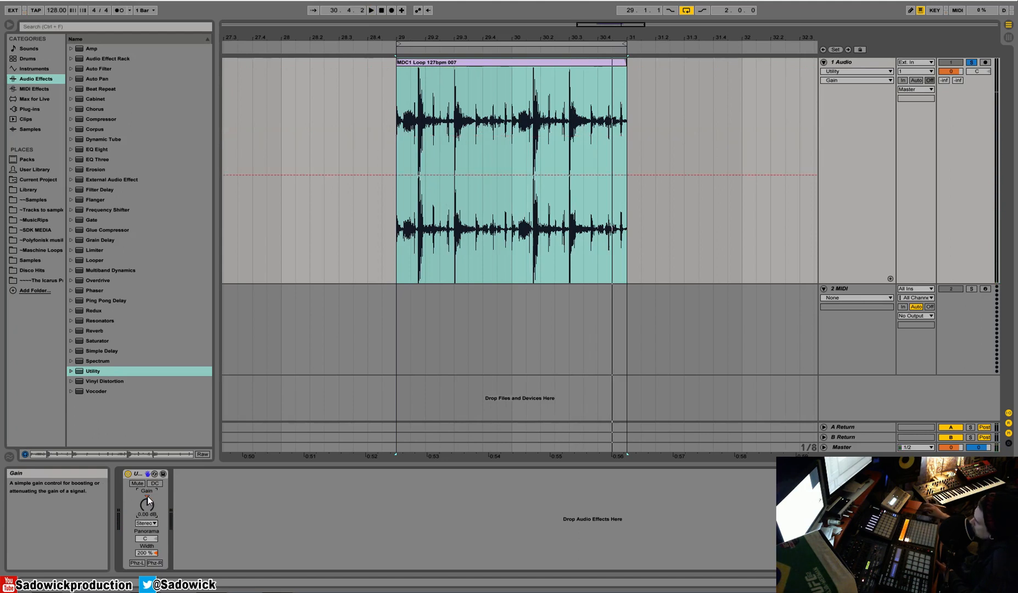
Step: Return the Utility width to its default 100%
right_click(148, 553)
click(181, 520)
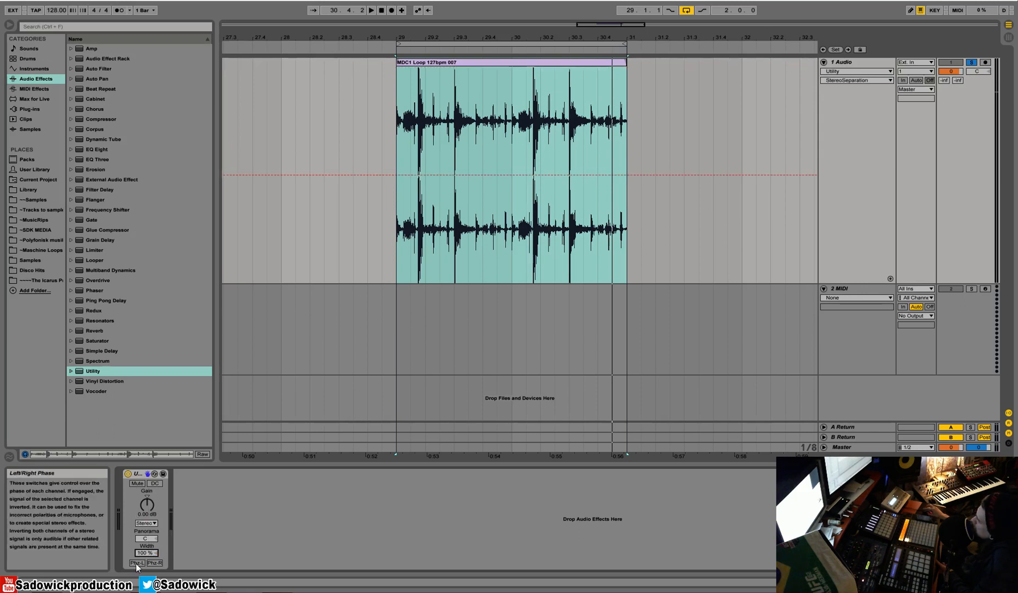
drag(489, 39, 488, 214)
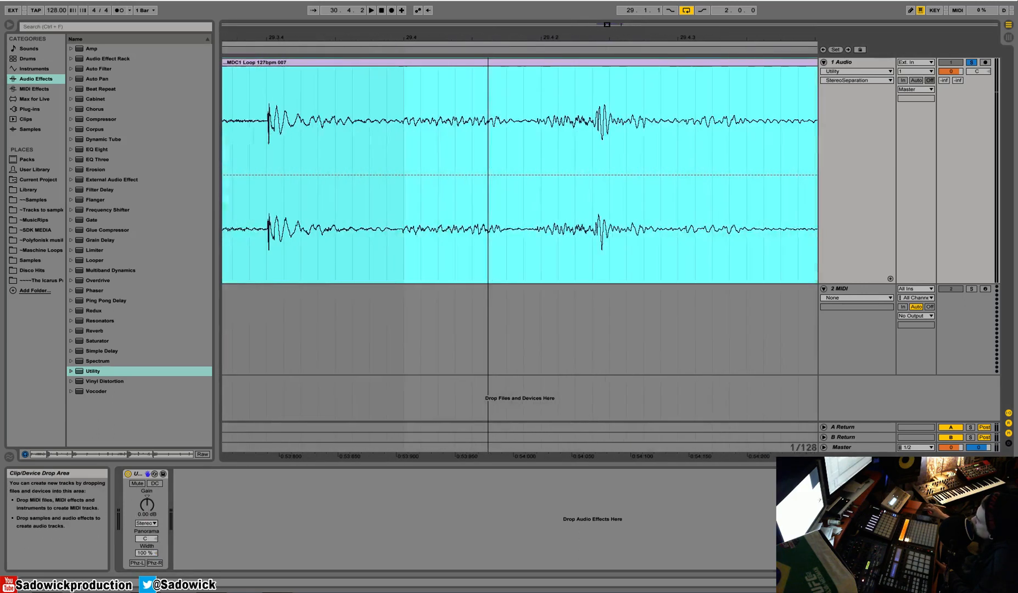
click(966, 246)
drag(467, 38, 510, 63)
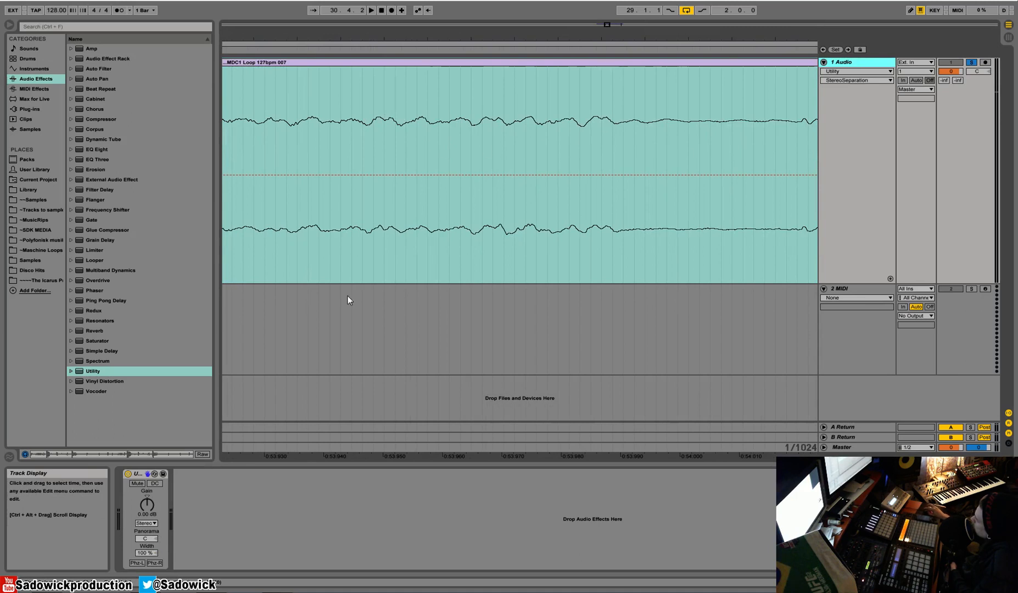
Step: Invert the left channel's phase in the Utility and play the loop
click(137, 564)
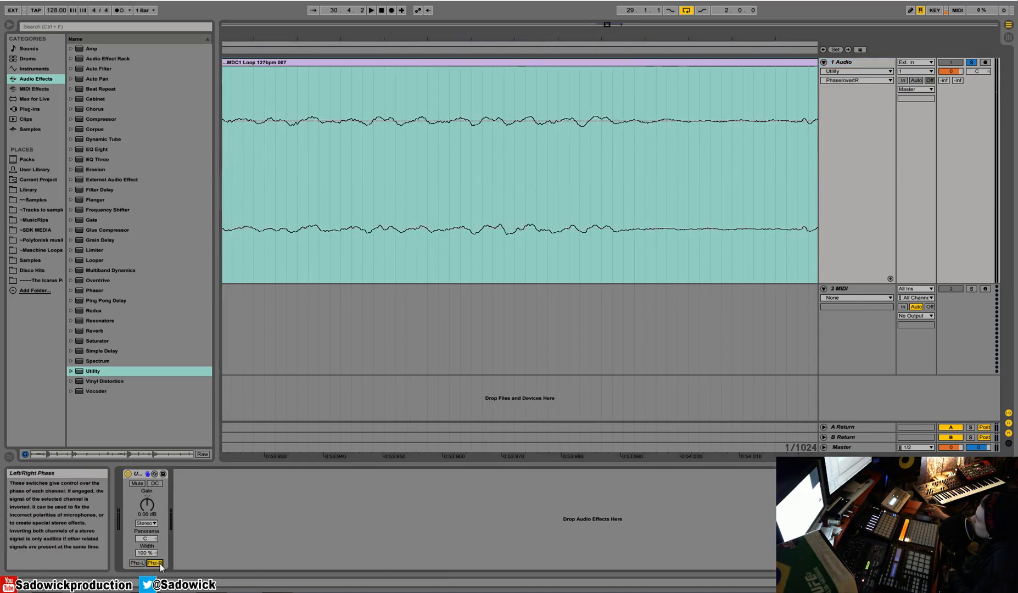
click(136, 564)
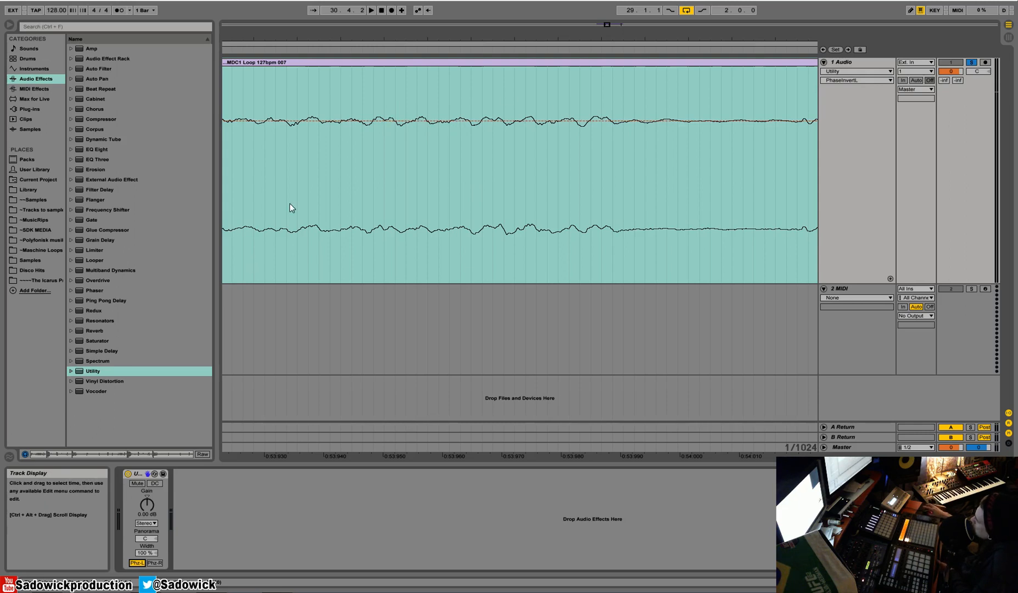
key(space)
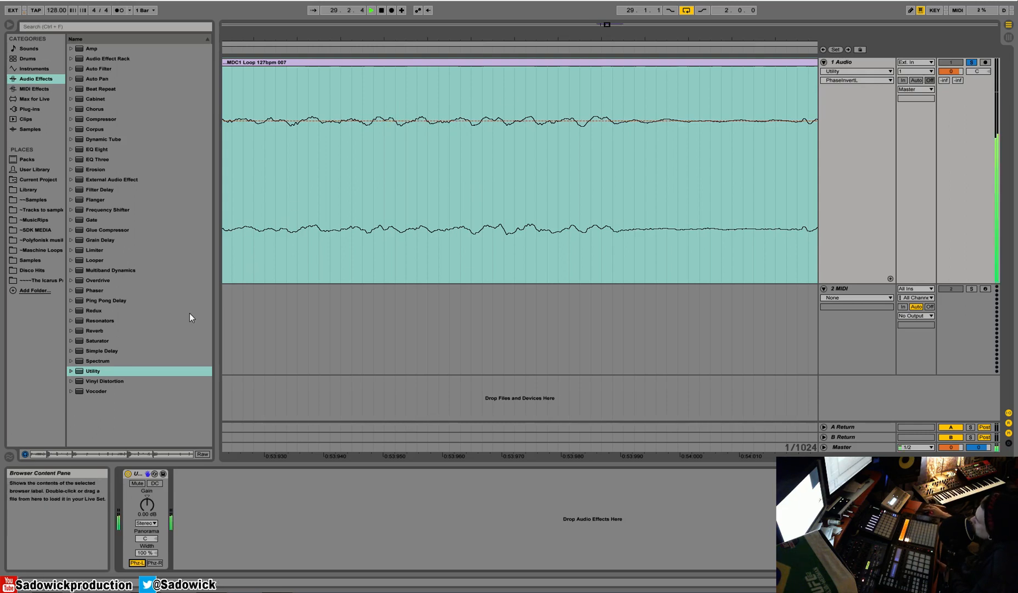
Step: Invert the right channel's phase as well, so both are inverted, and restart the loop
click(128, 473)
click(128, 474)
click(154, 563)
key(space)
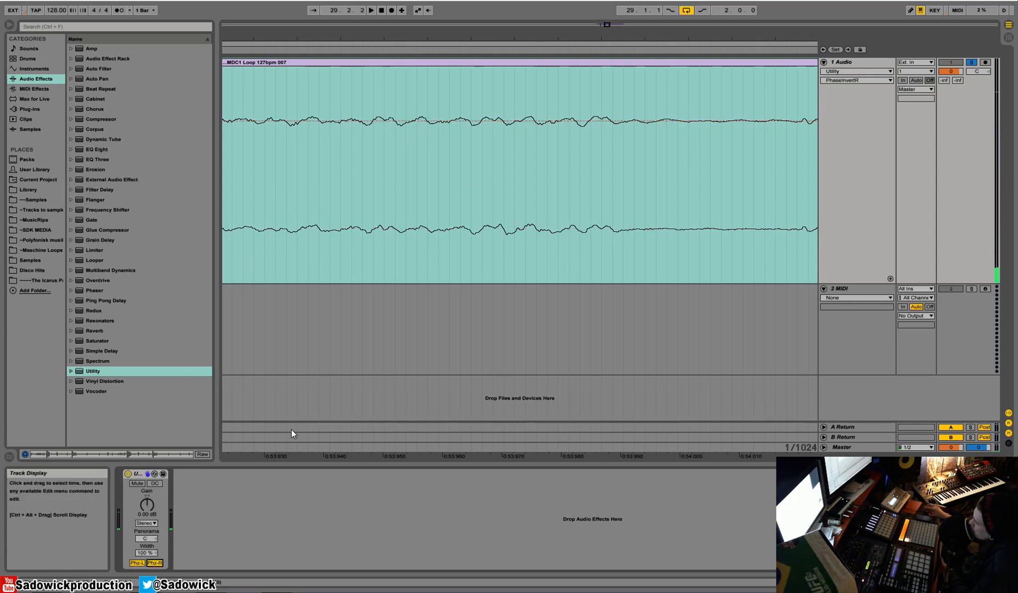
key(space)
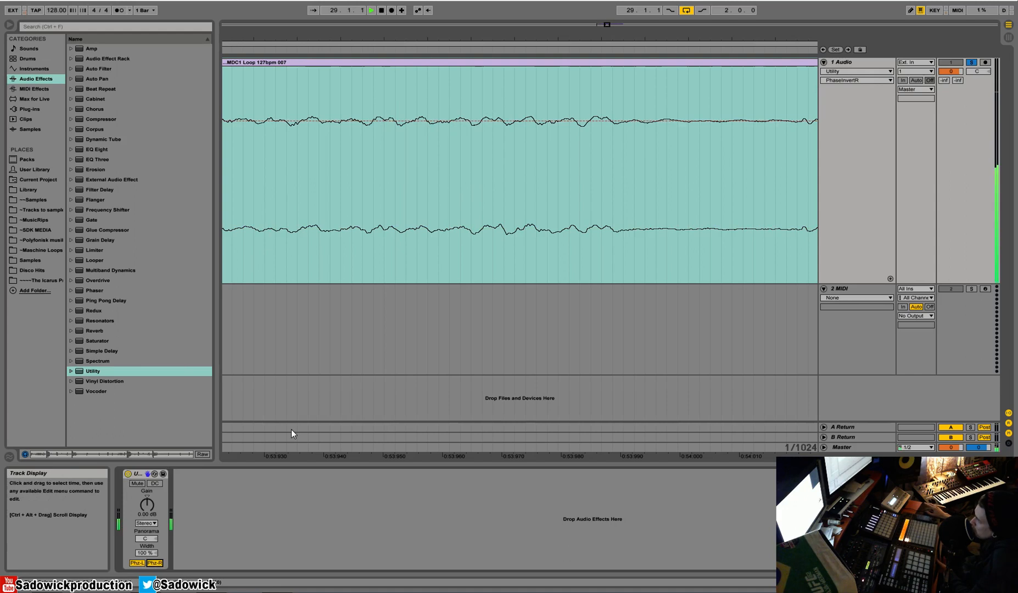
Step: Switch off both phase-invert switches and stop playback
click(155, 563)
click(136, 563)
key(space)
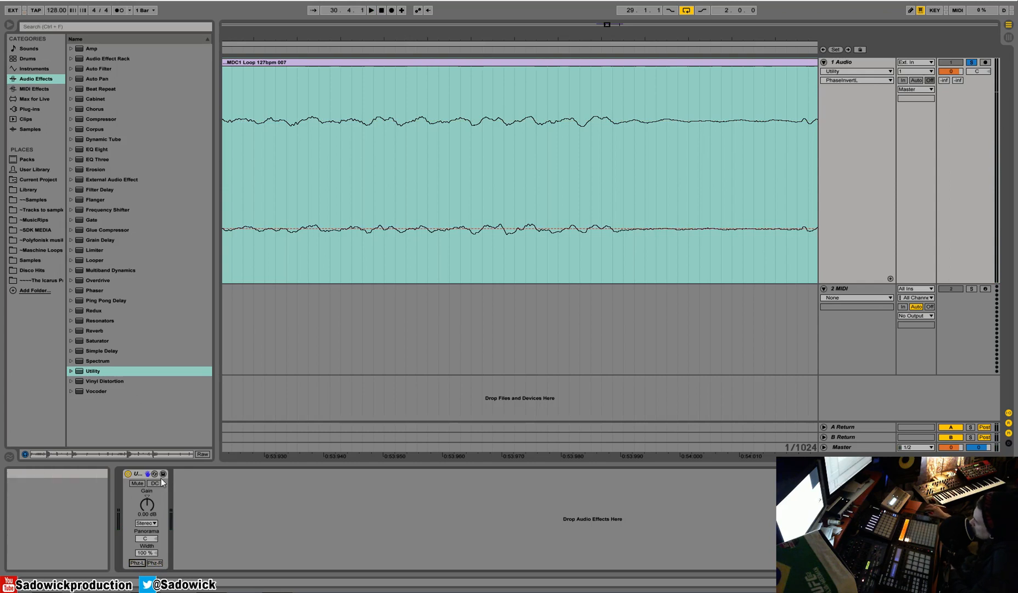
Step: Insert a new audio track below the MIDI track with input 3/4 and monitoring set to In
drag(893, 284, 895, 122)
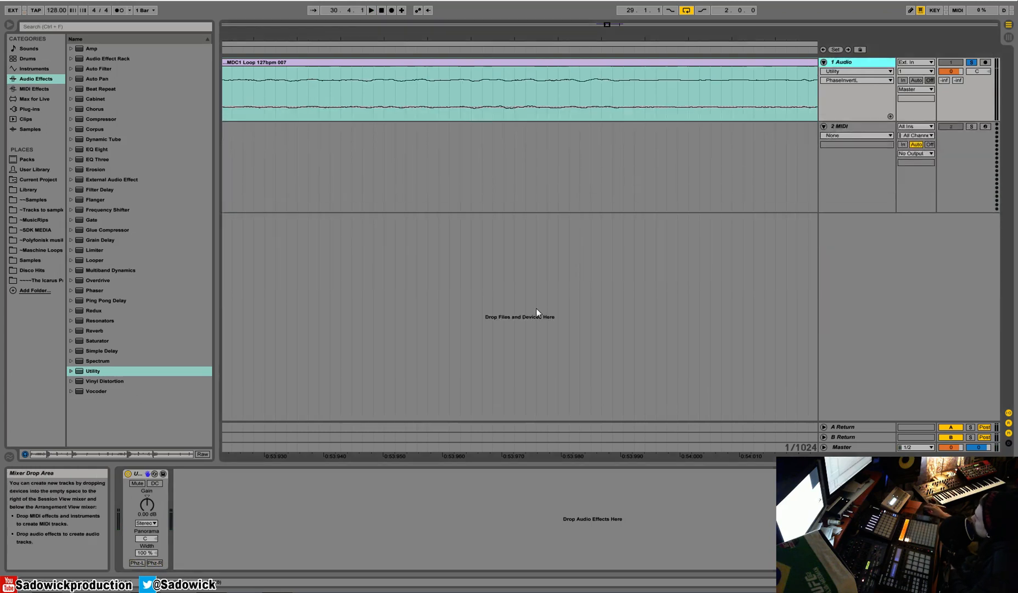
click(879, 165)
right_click(888, 238)
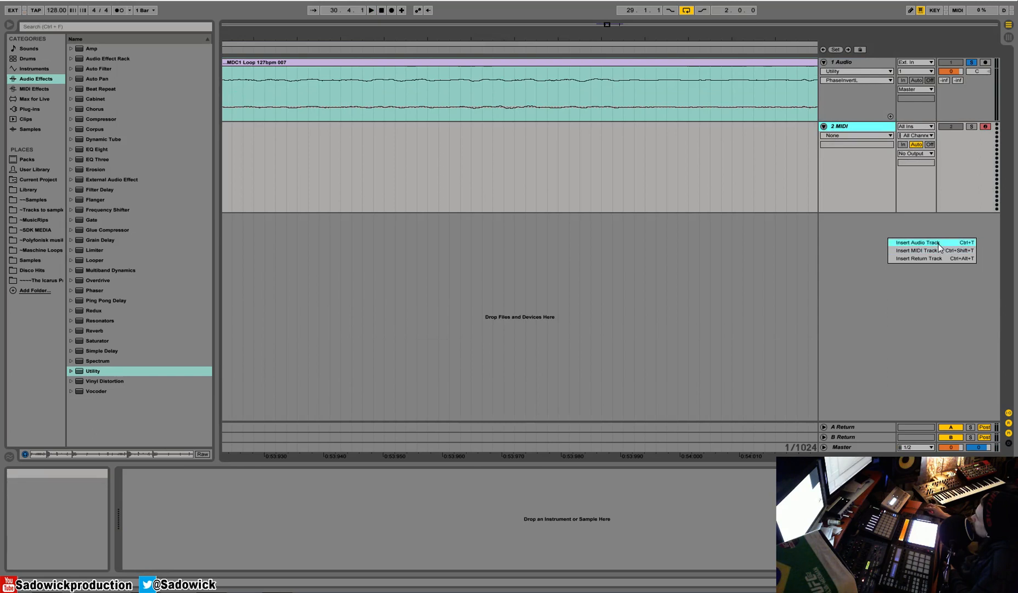
click(939, 243)
click(865, 228)
click(917, 228)
click(906, 244)
click(968, 213)
click(971, 220)
click(903, 237)
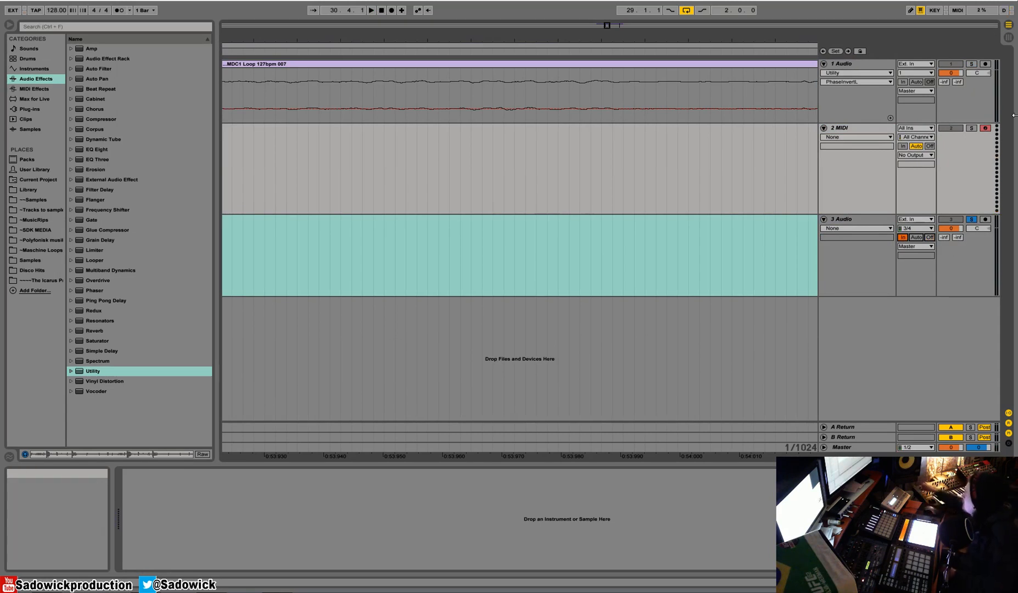
Step: Add a Compressor to the new audio track
drag(968, 295, 971, 332)
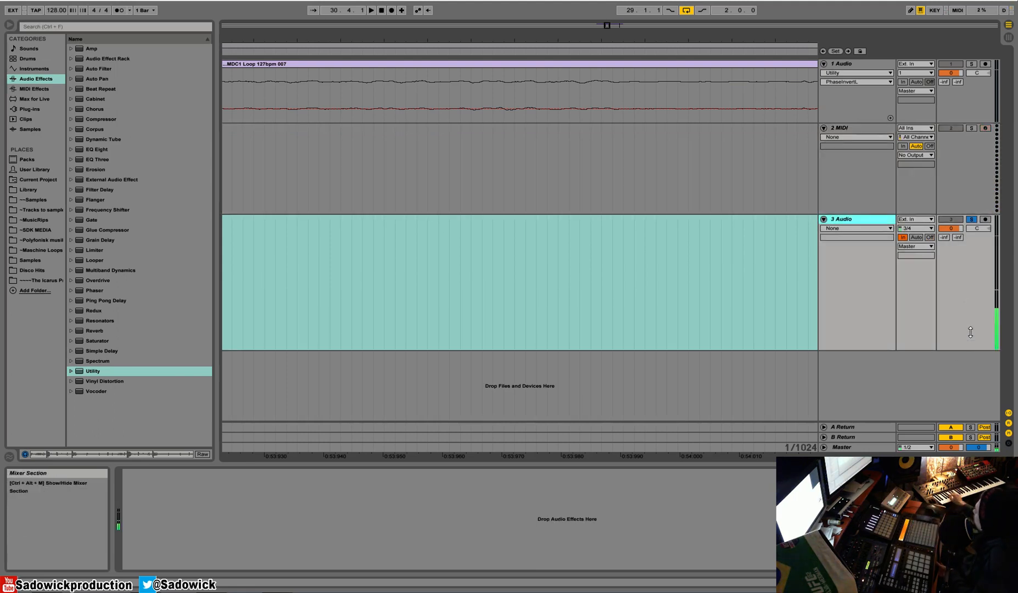
drag(956, 314, 956, 341)
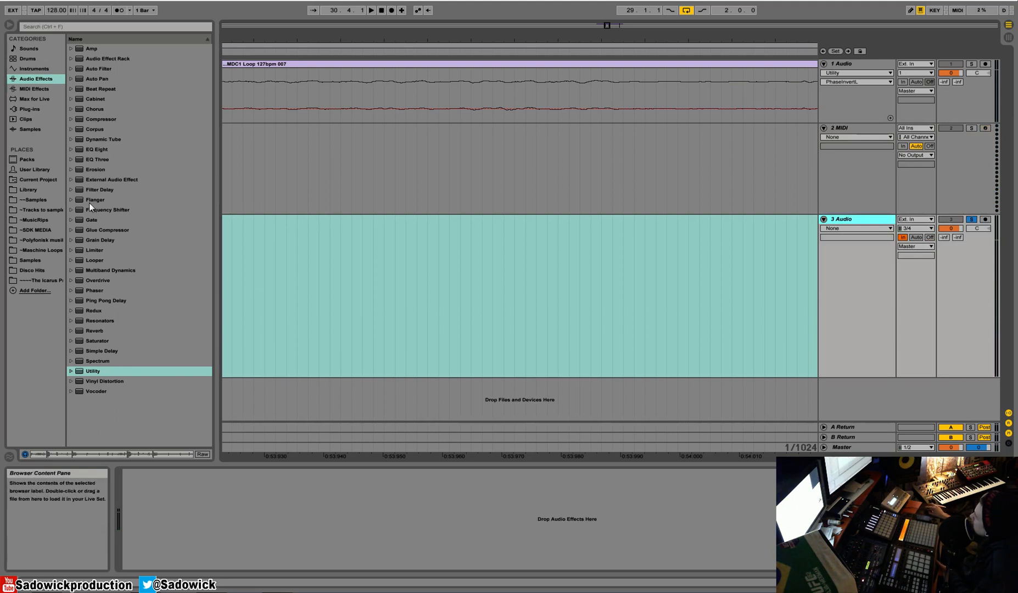
drag(102, 121, 222, 504)
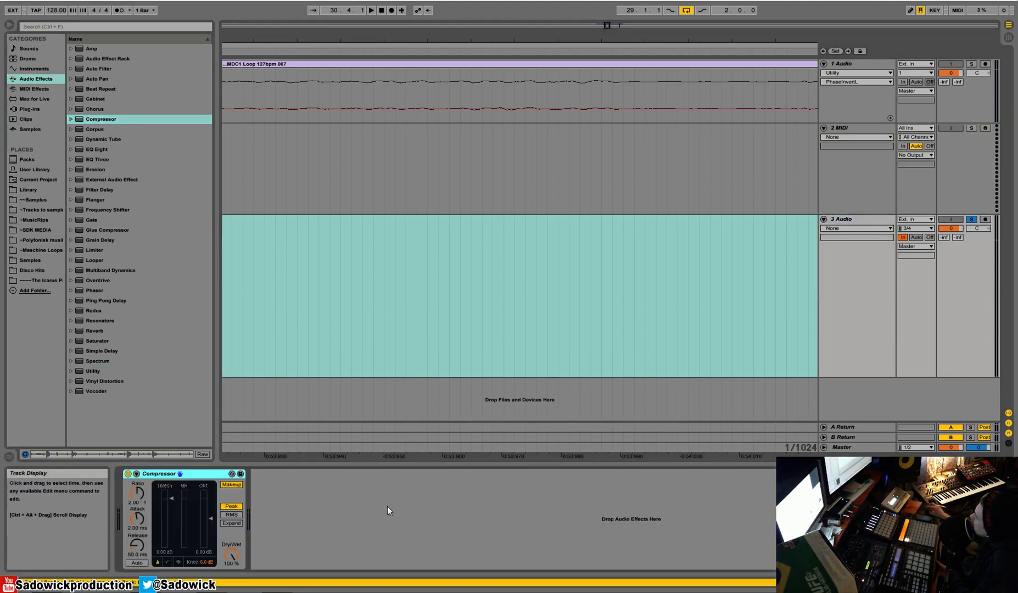
Step: Adjust the Compressor's output gain, then return its output gain and threshold to their defaults
drag(977, 312, 978, 275)
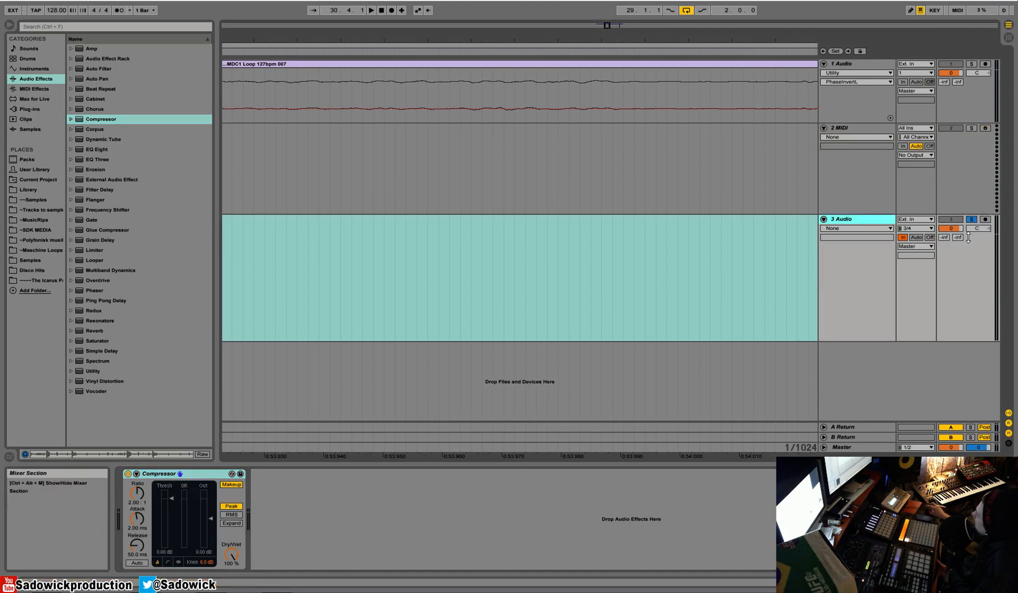
drag(171, 498, 210, 490)
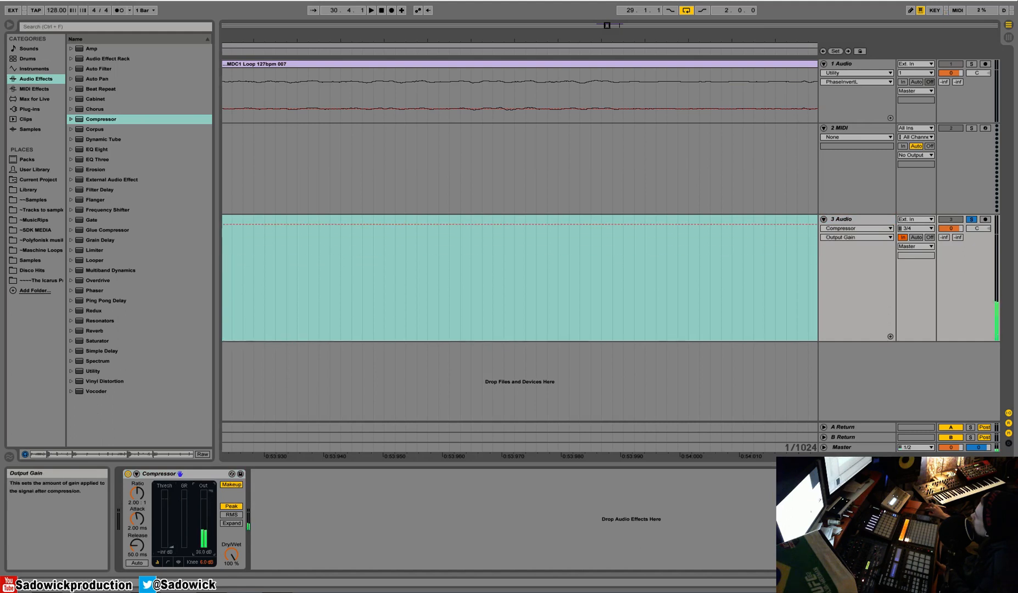
right_click(210, 512)
click(229, 534)
right_click(175, 543)
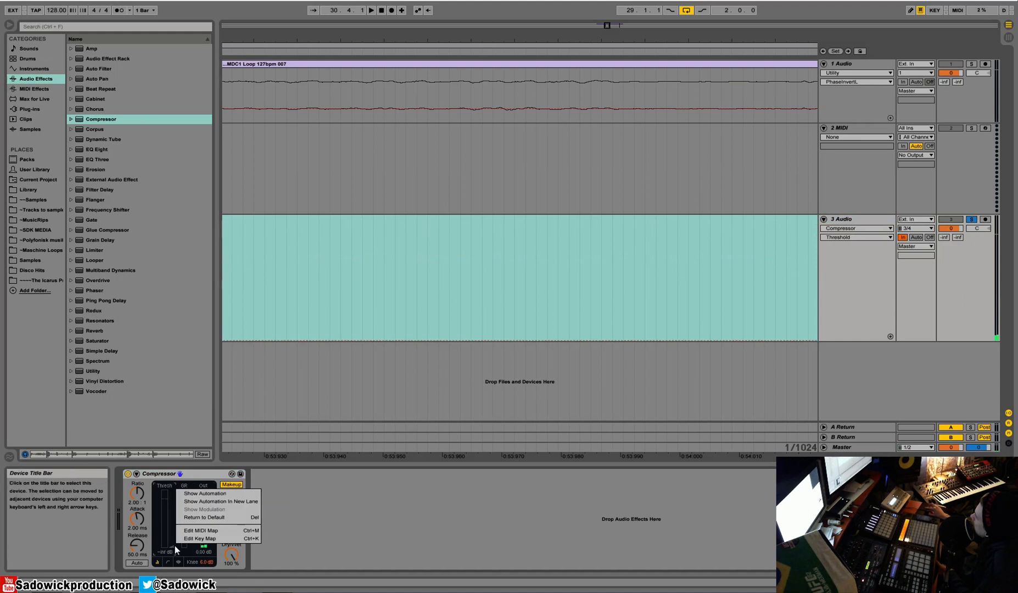
click(205, 517)
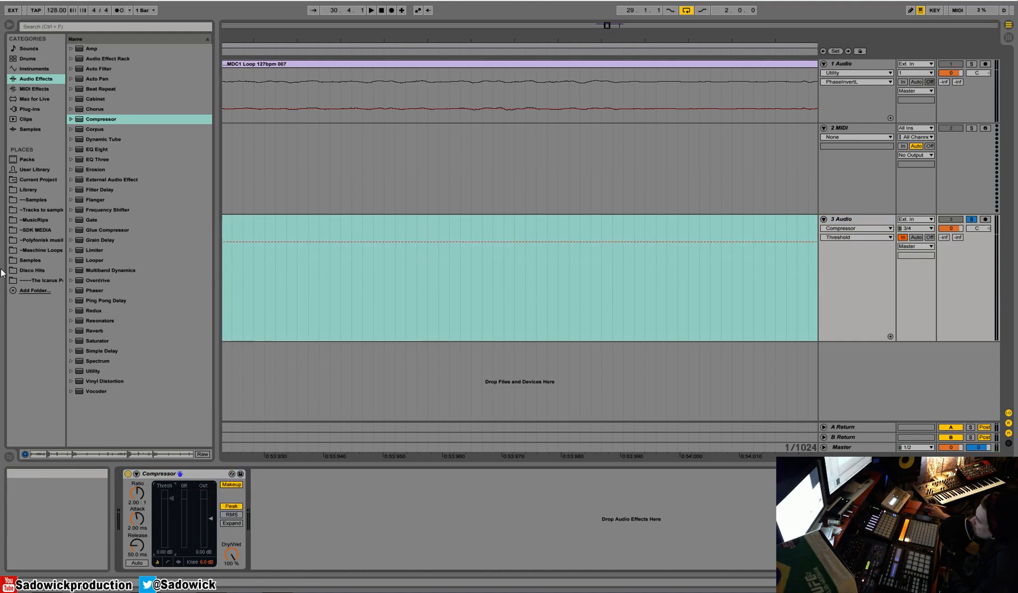
Step: Delete the Compressor from the new audio track
drag(953, 122, 953, 270)
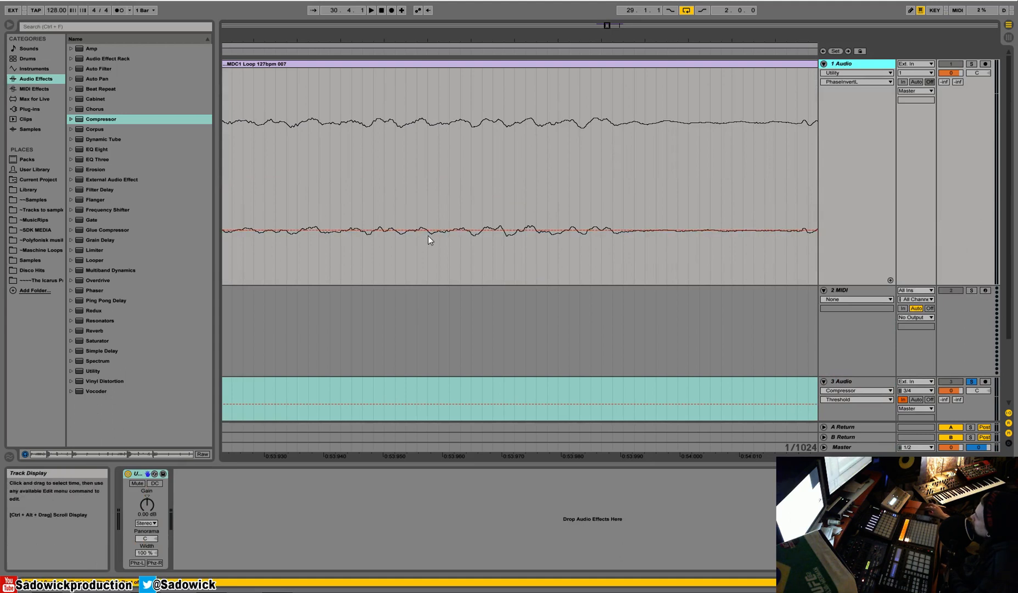
drag(952, 285, 954, 107)
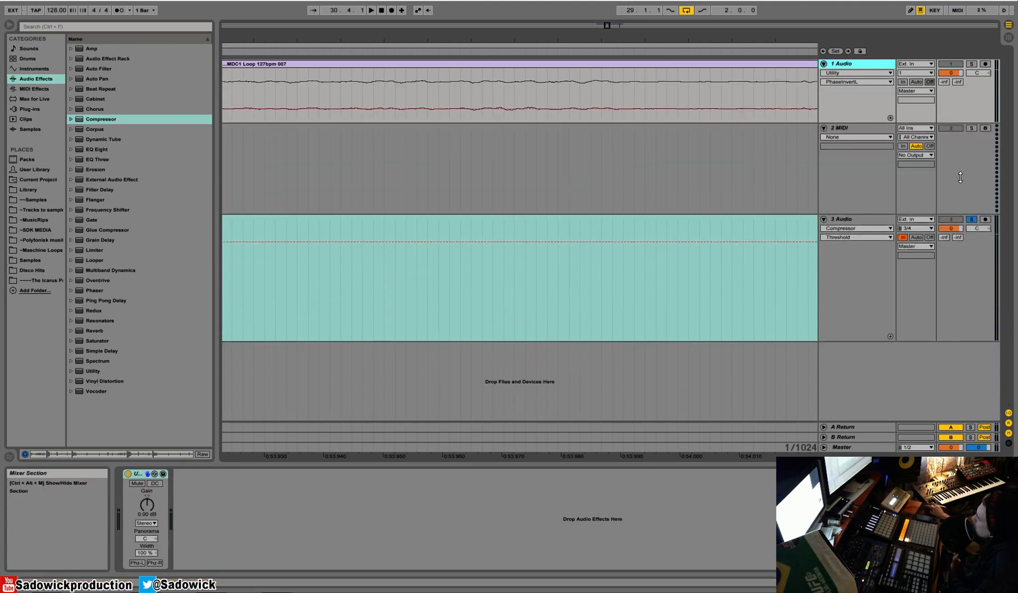
drag(958, 214, 957, 169)
drag(958, 297, 959, 219)
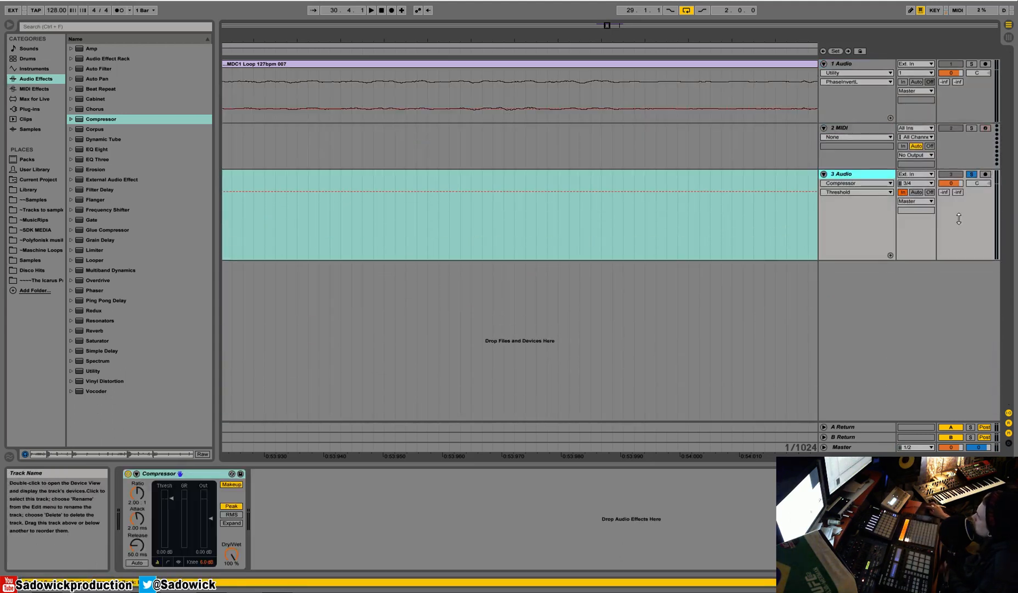
right_click(195, 473)
click(237, 350)
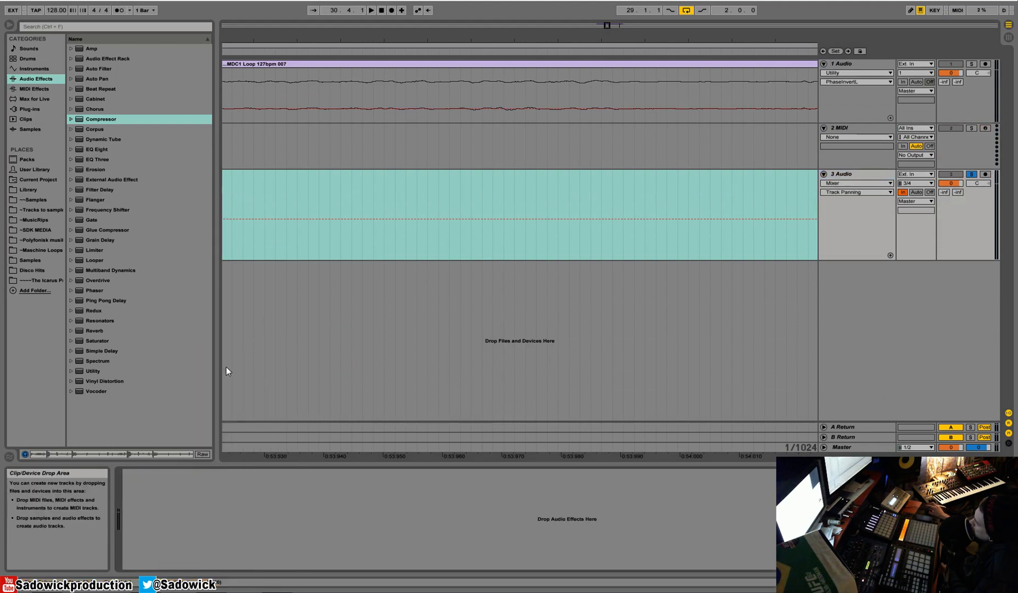
Step: Add a Utility to the new audio track and enable its DC filter
click(91, 372)
drag(90, 371, 225, 511)
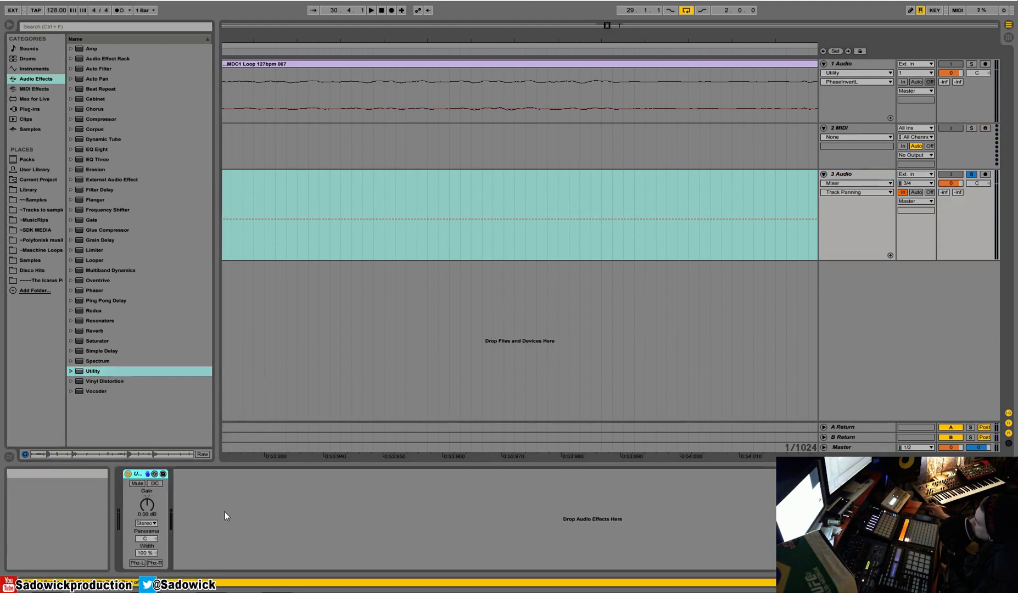
click(155, 483)
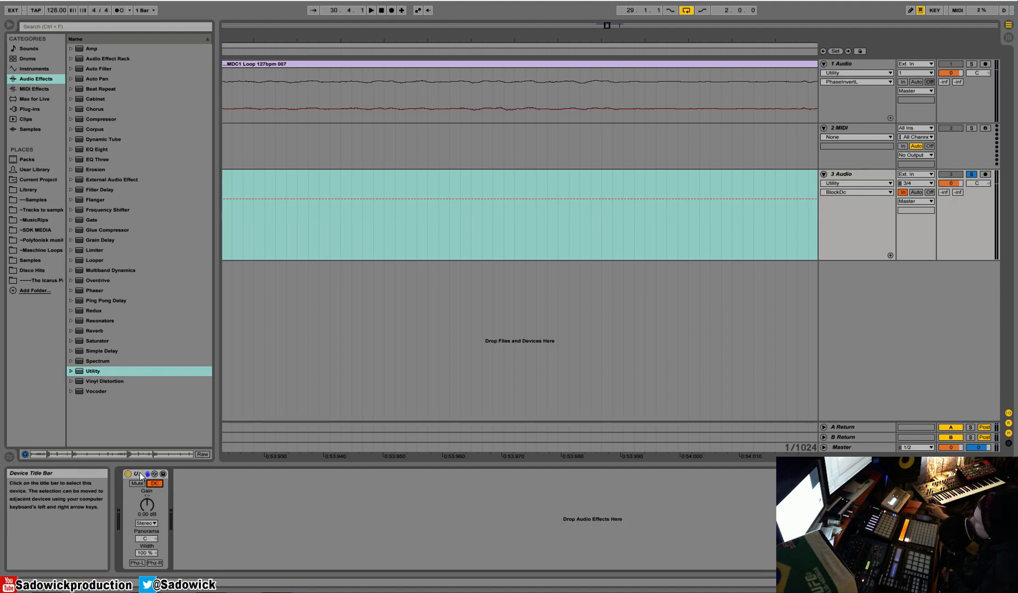
Step: Delete the new track's Utility, then select the drum clip and play the loop
right_click(141, 476)
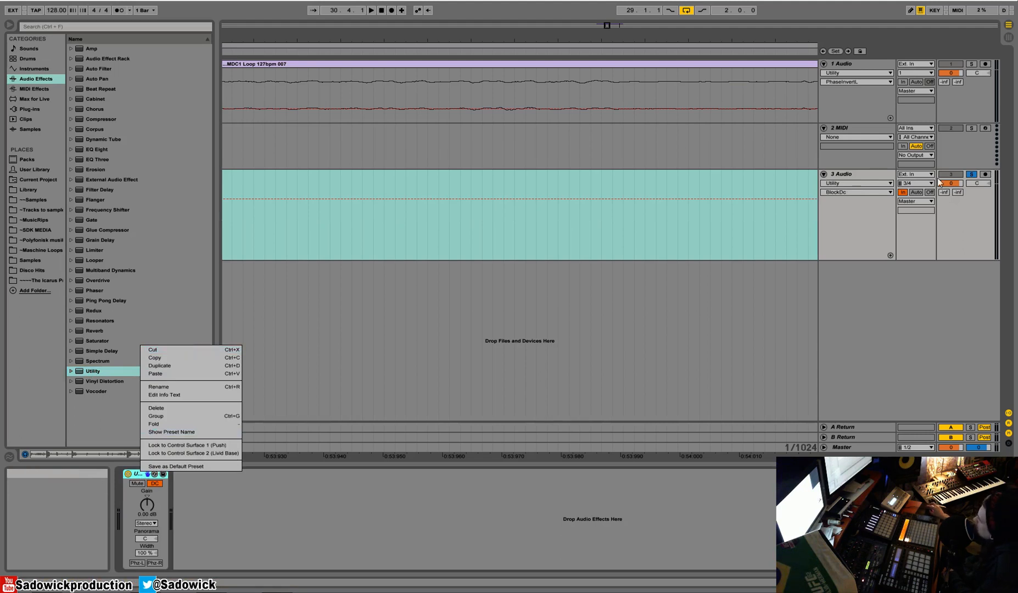
click(217, 407)
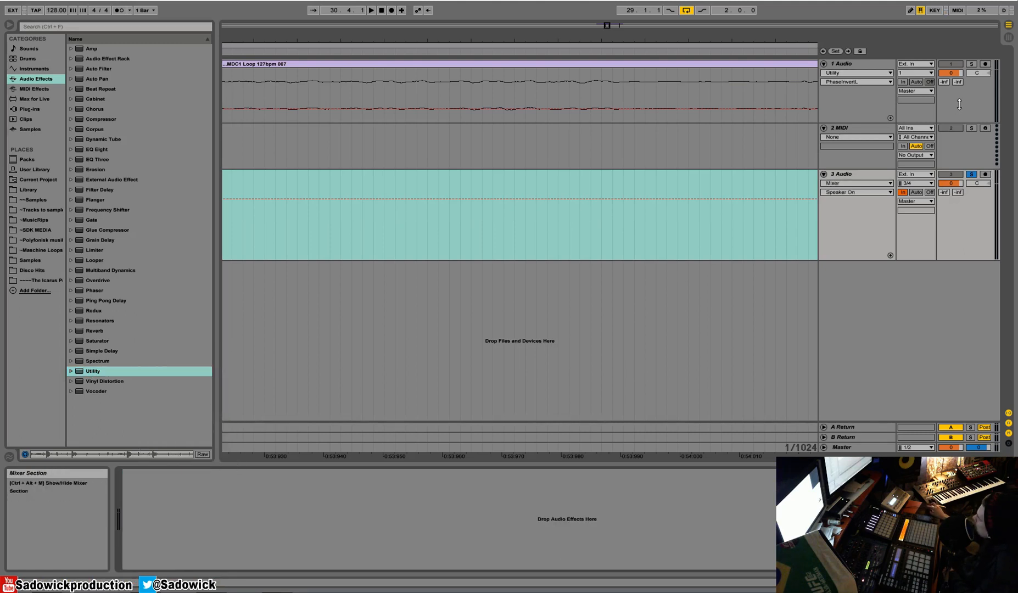
drag(912, 122, 912, 195)
drag(517, 39, 427, 4)
click(435, 65)
key(space)
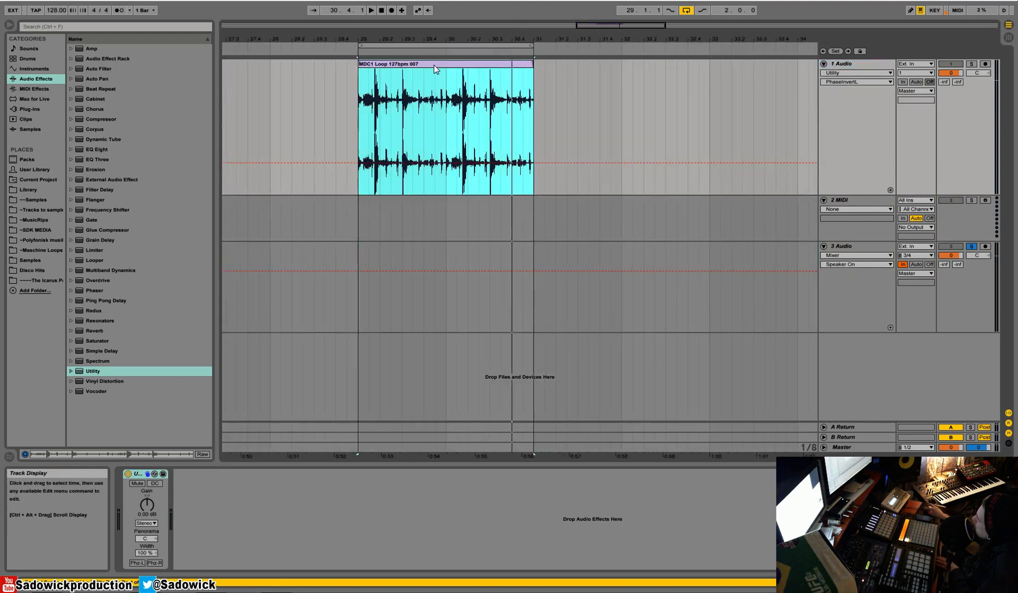
Step: Solo the drum loop's track and audition the loop
key(space)
click(972, 64)
key(space)
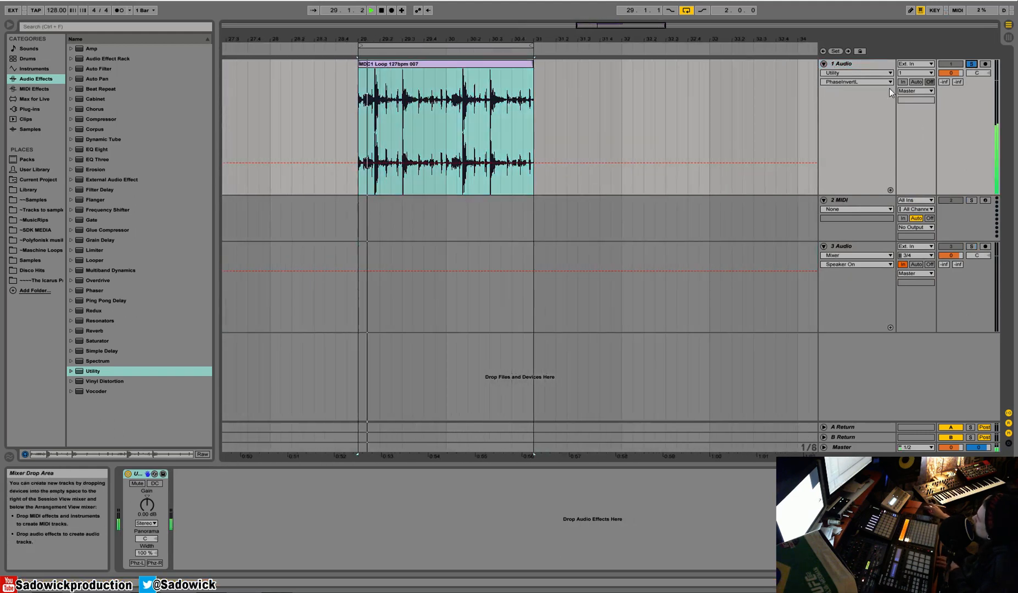
key(space)
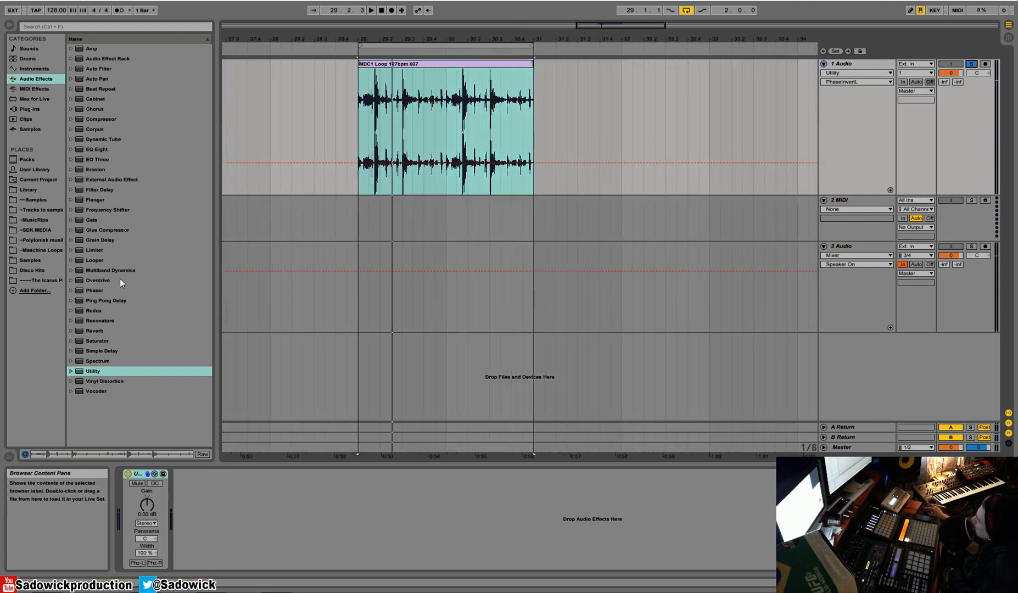
Step: Add a Spectrum after the Utility on the drum track and switch its scaling to Range while auditioning
drag(99, 361, 331, 484)
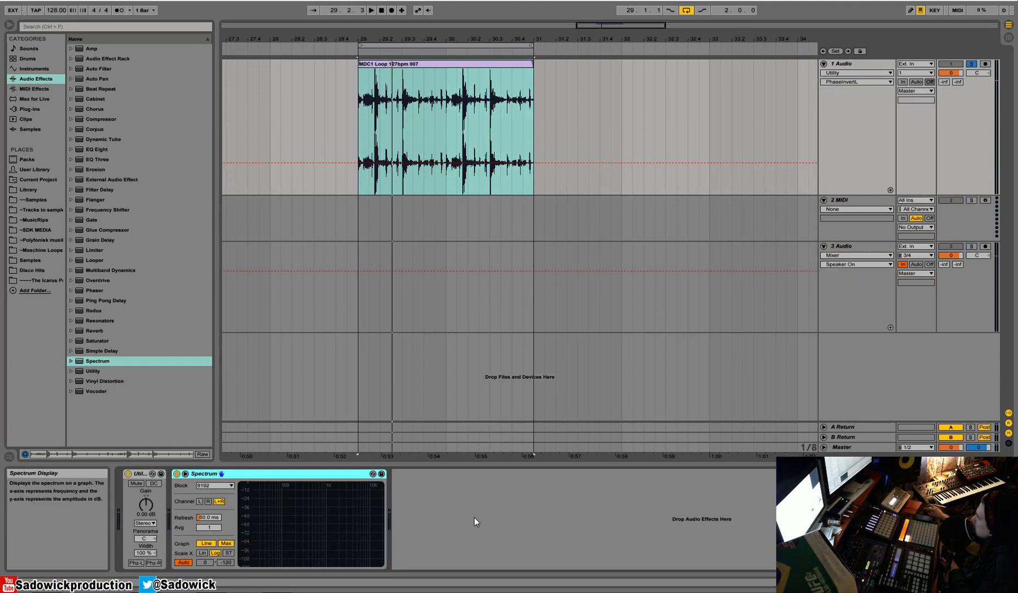
key(space)
key(space)
click(184, 563)
key(space)
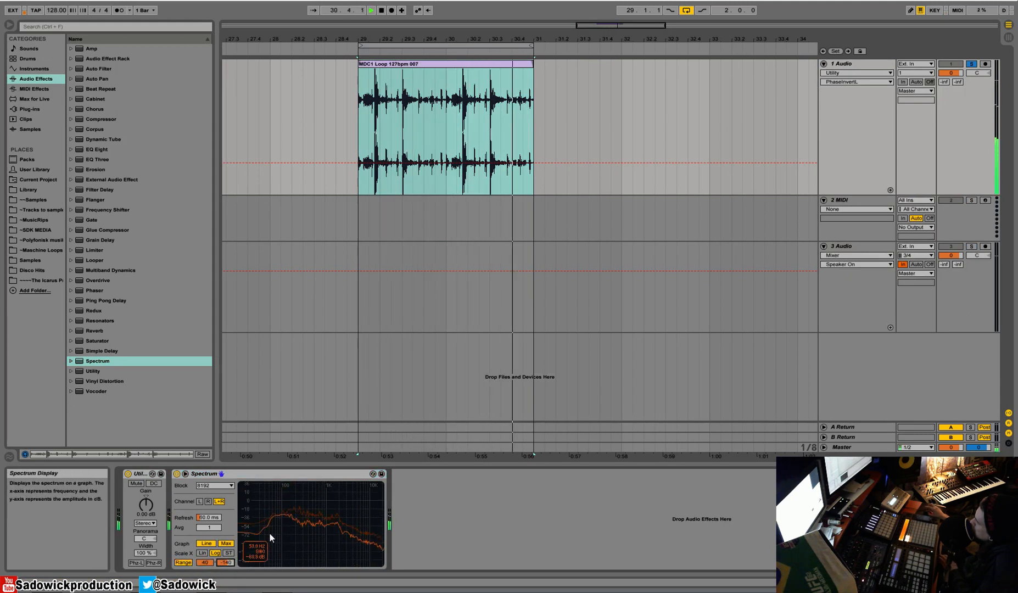
key(space)
Step: Insert an EQ Eight between the Utility and the Spectrum on the drum track
drag(89, 151, 175, 511)
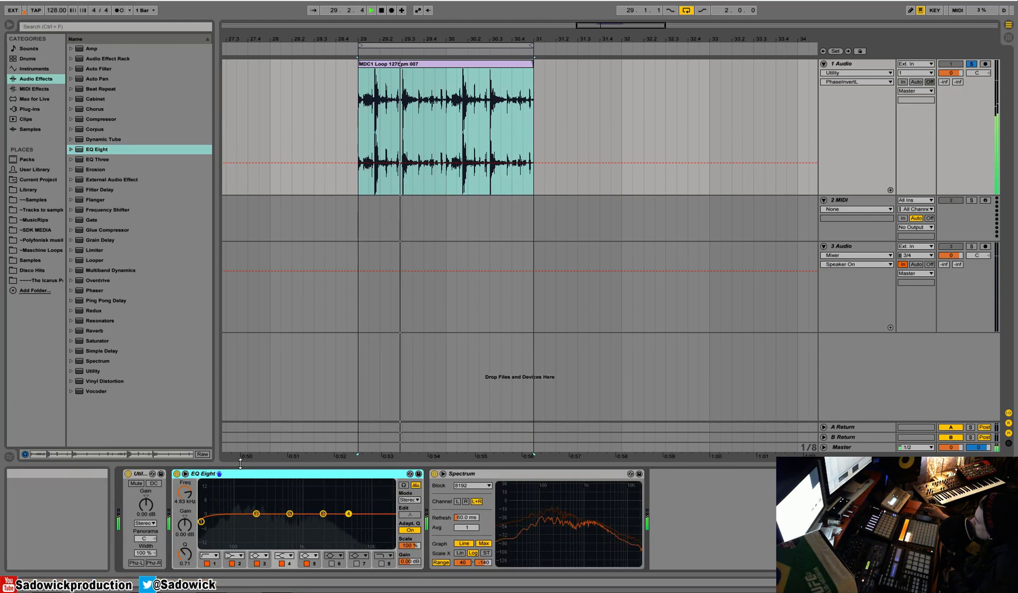
mouse_move(348, 514)
mouse_down()
mouse_move(307, 489)
mouse_move(337, 497)
mouse_move(345, 515)
mouse_up()
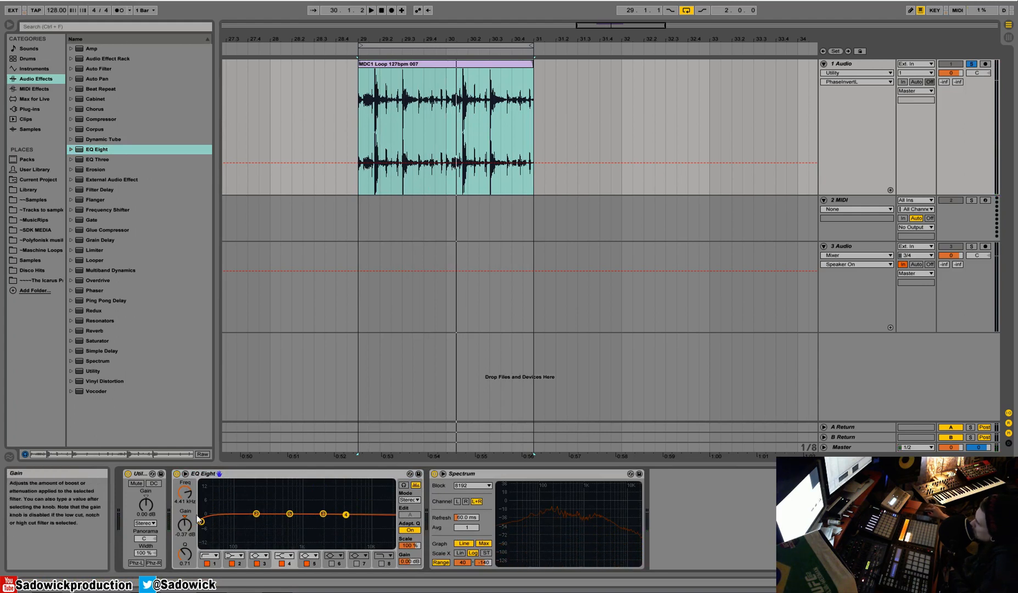
Step: Sweep the EQ's first band up to about 2.12 kHz while playing, then return it to 30 Hz
drag(203, 524, 324, 496)
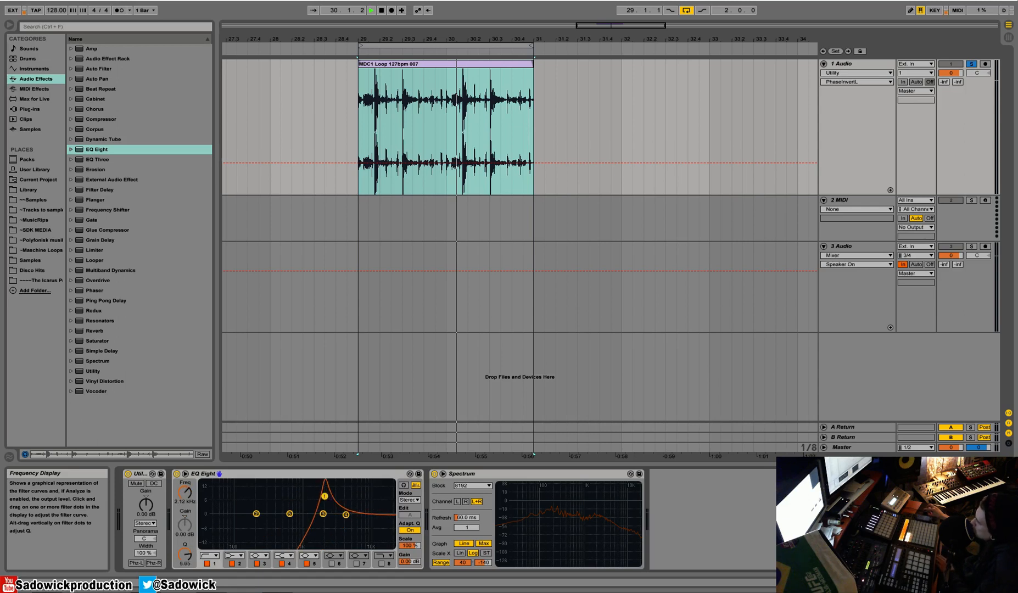
key(space)
key(space)
drag(326, 497, 203, 524)
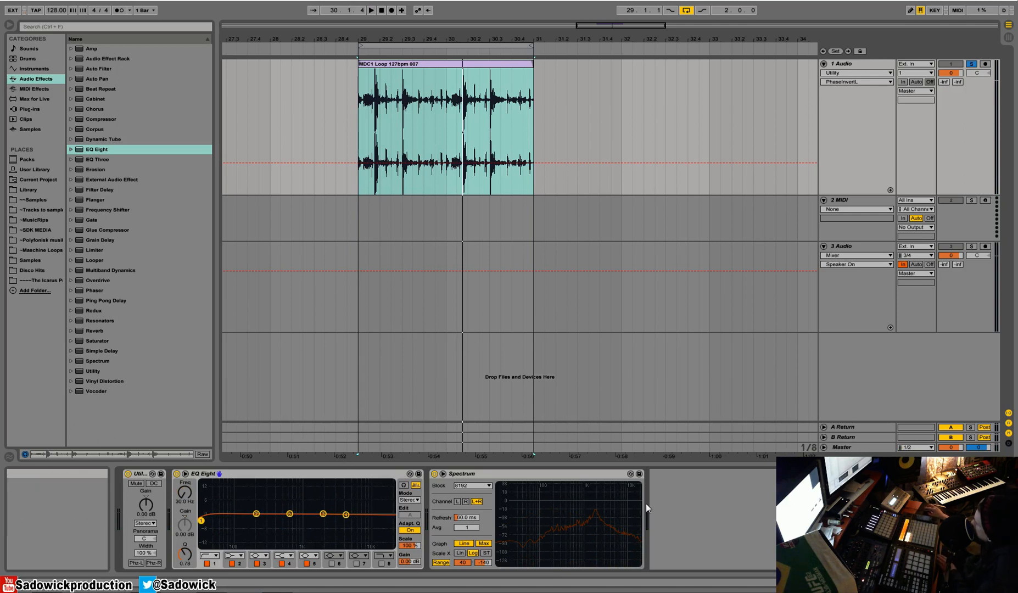
Step: Set the Spectrum's block size to 16384 and its refresh rate to 40 ms
click(471, 485)
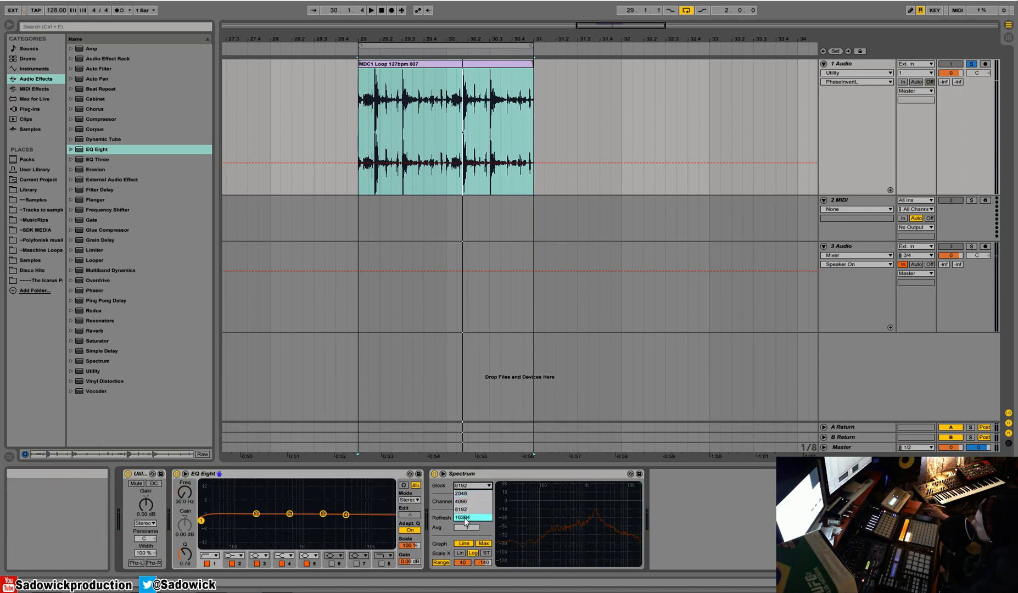
click(473, 519)
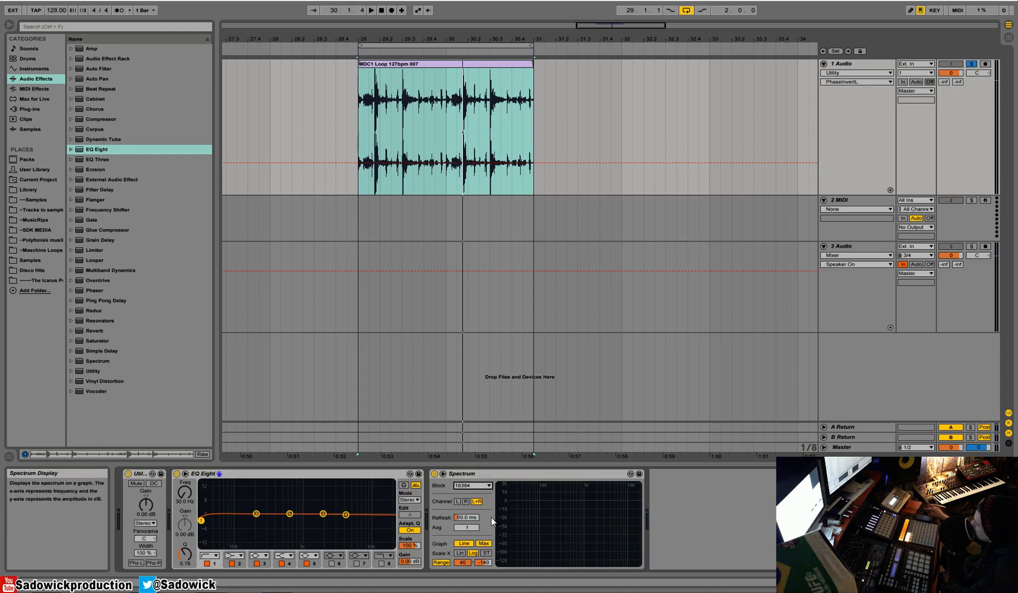
mouse_move(466, 518)
mouse_down()
mouse_move(466, 526)
mouse_move(467, 509)
mouse_up()
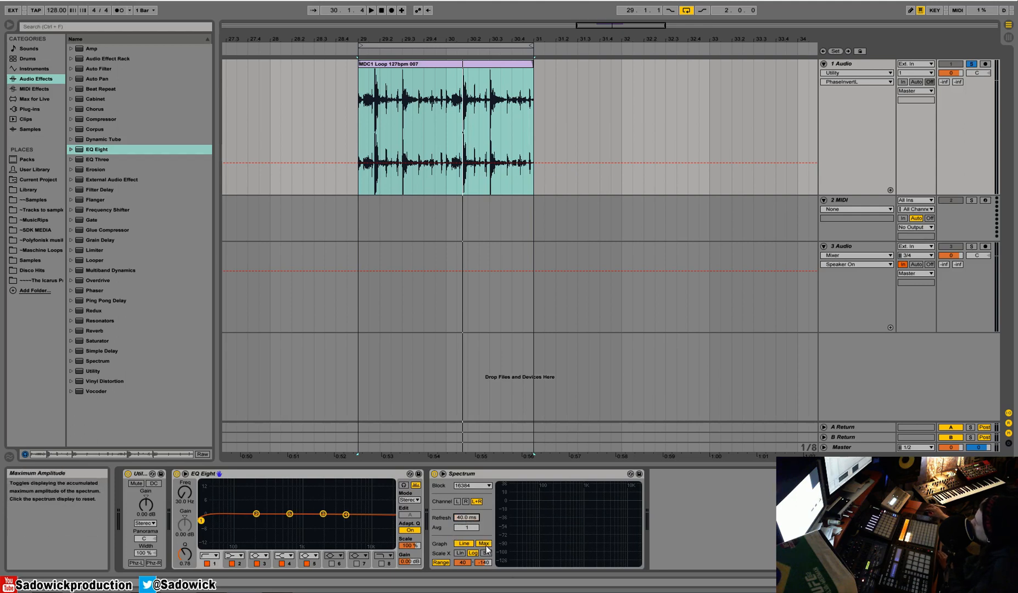
Step: Expand the Spectrum graph to full view while playing the loop, then return to the arrangement
key(space)
key(space)
double_click(556, 509)
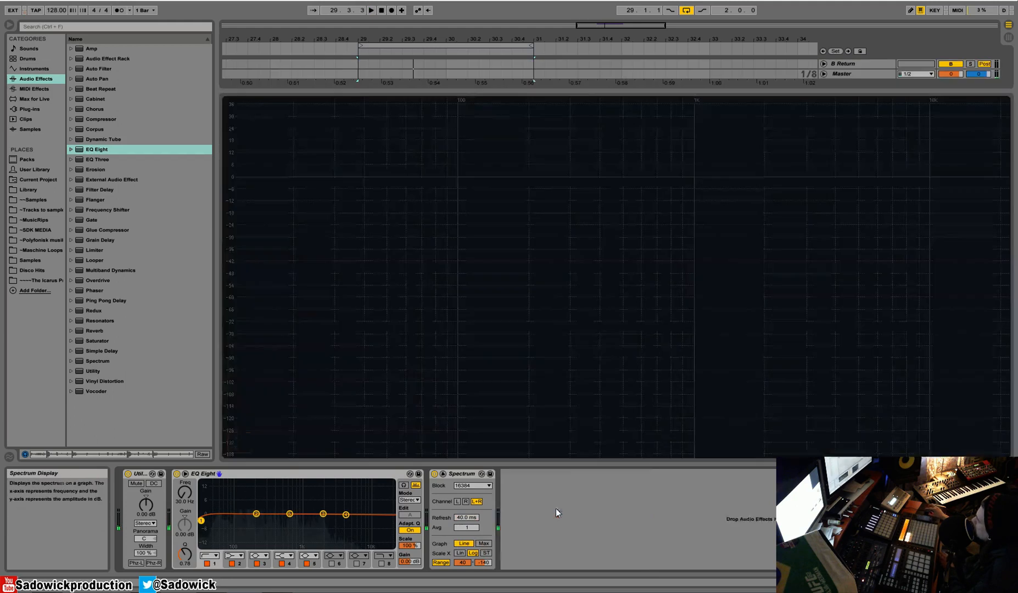
key(space)
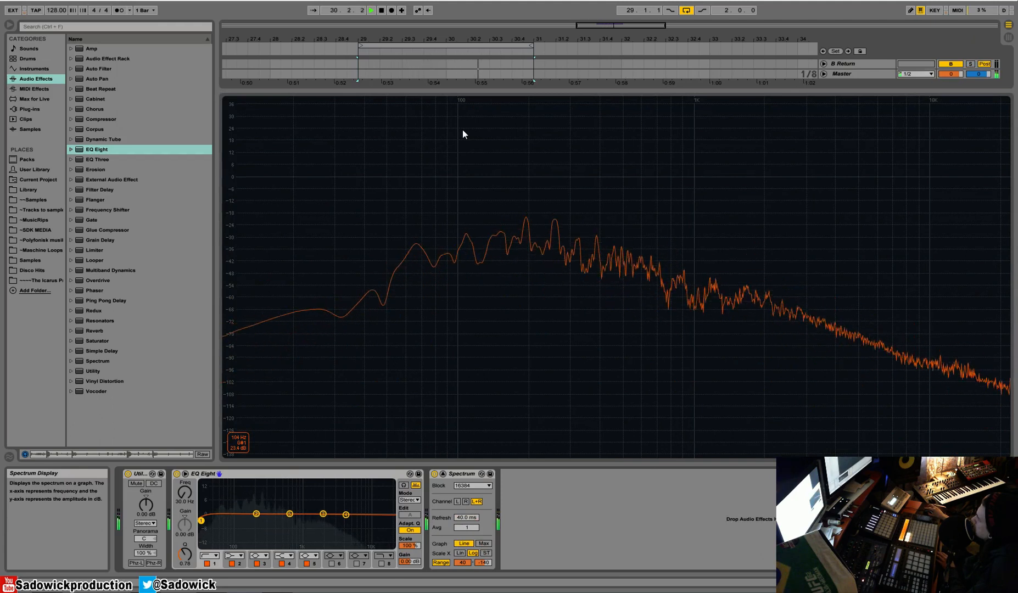
key(space)
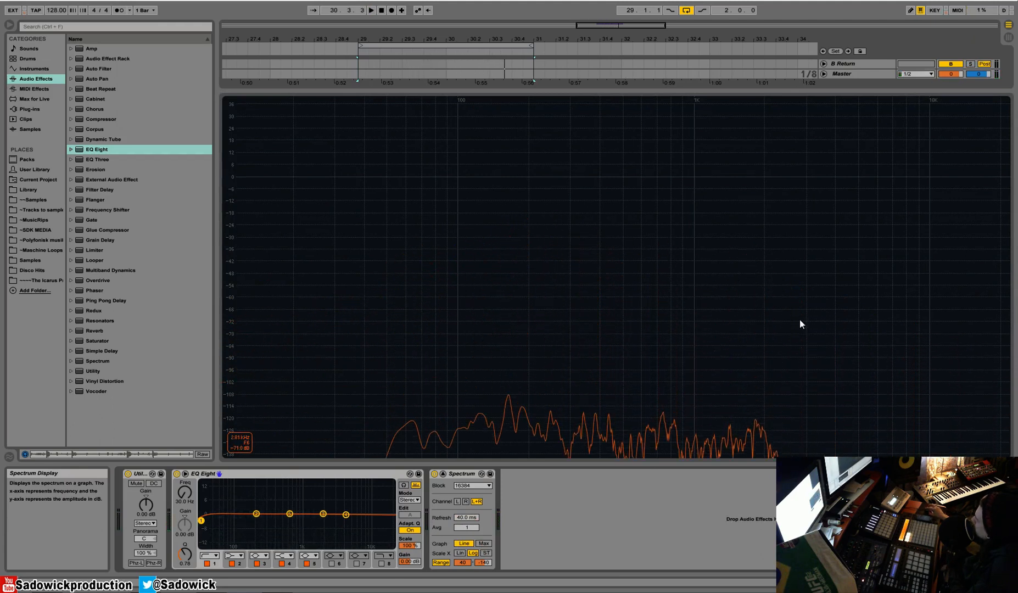
double_click(440, 192)
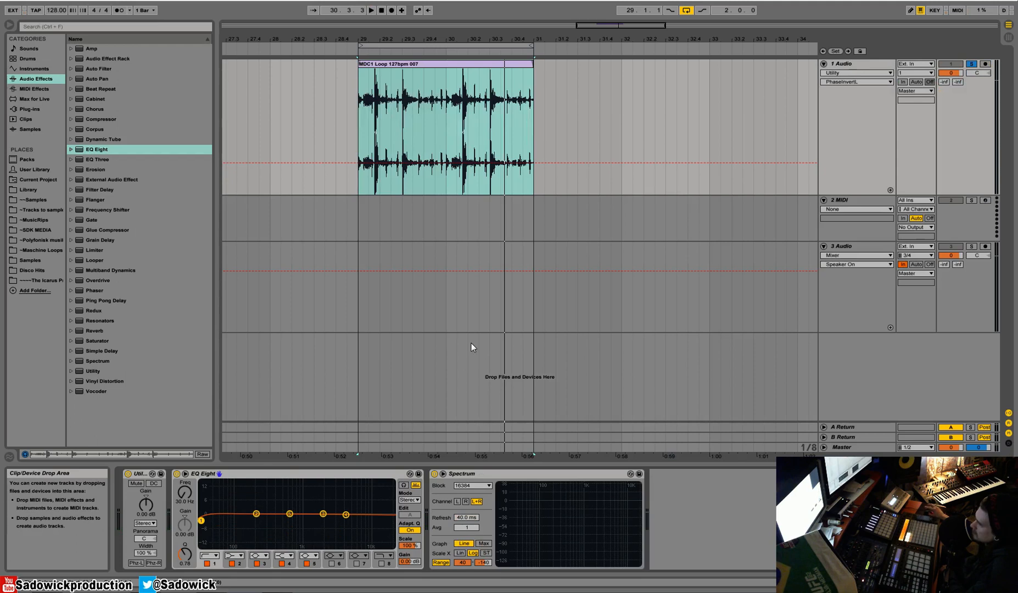